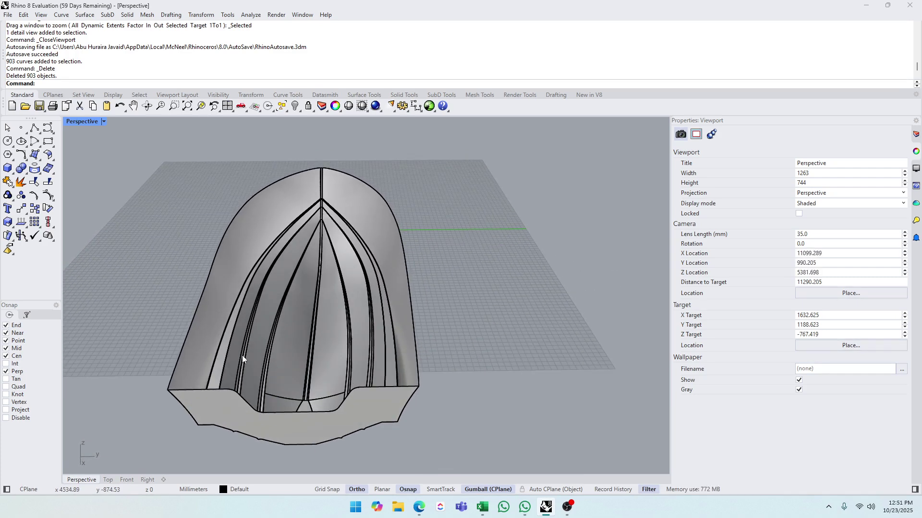
- Examine the boat hull model from the bow, the keel and the stern
{"action": "right_click_drag", "start_coordinate": [323, 346], "coordinate": [471, 348]}
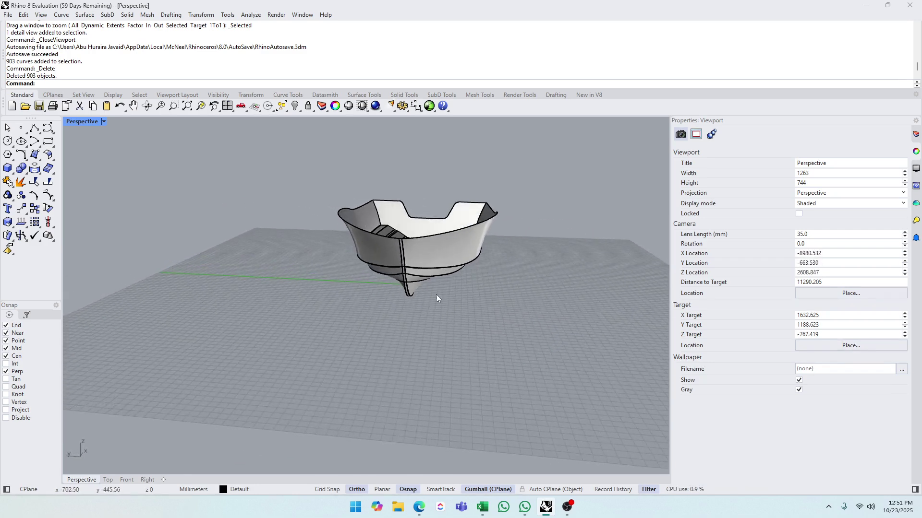
{"action": "scroll", "coordinate": [433, 286], "scroll_direction": "up", "scroll_amount": 10}
{"action": "mouse_move", "coordinate": [397, 290]}
{"action": "right_mouse_down"}
{"action": "mouse_move", "coordinate": [393, 282]}
{"action": "mouse_move", "coordinate": [396, 289]}
{"action": "right_mouse_up"}
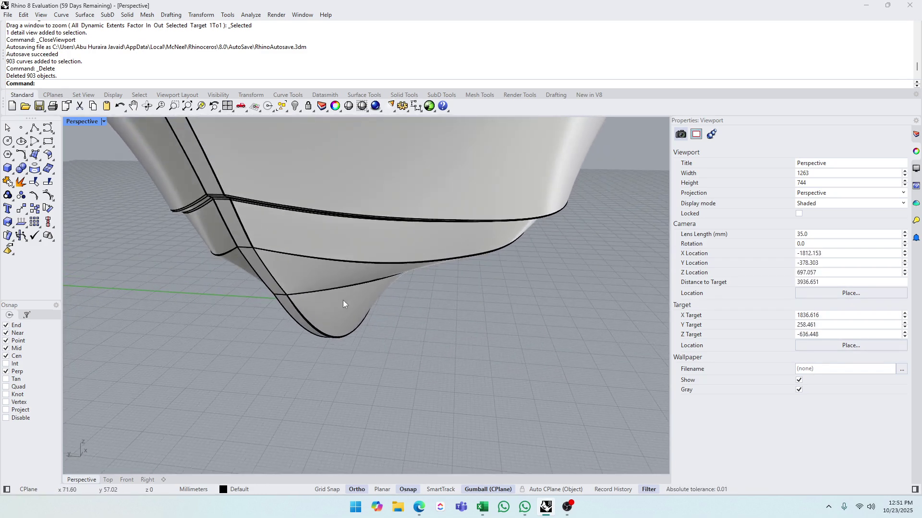
{"action": "scroll", "coordinate": [350, 315], "scroll_direction": "down", "scroll_amount": 8}
{"action": "right_click_drag", "start_coordinate": [350, 316], "coordinate": [313, 365]}
{"action": "right_click_drag", "start_coordinate": [375, 334], "coordinate": [299, 326]}
{"action": "scroll", "coordinate": [304, 344], "scroll_direction": "down", "scroll_amount": 4}
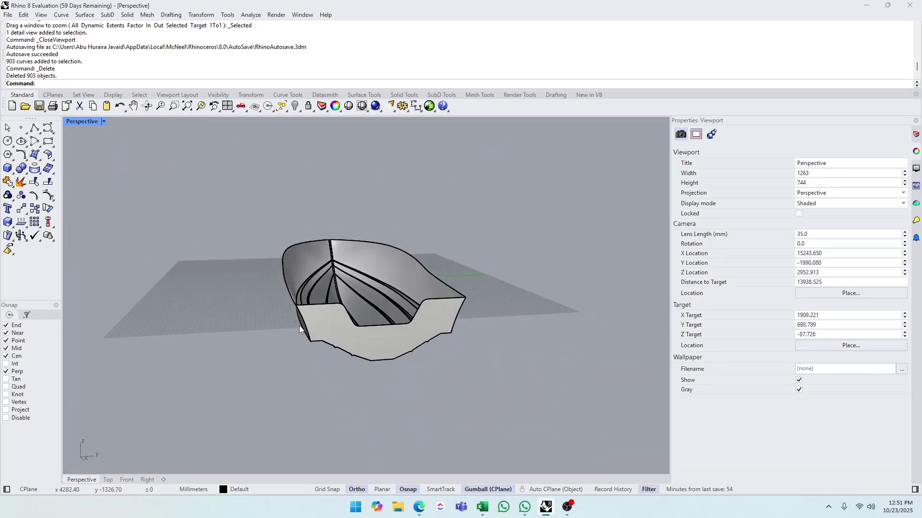
- Run Make2D on all hull surfaces with third angle projection and tangent edges, and group the resulting curves
{"action": "left_click_drag", "start_coordinate": [218, 219], "coordinate": [585, 417]}
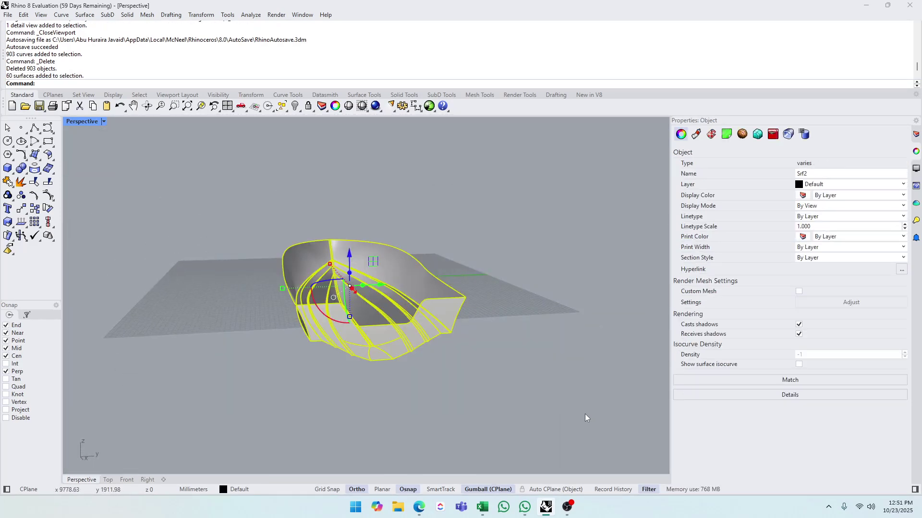
{"action": "type", "text": "Make2D"}
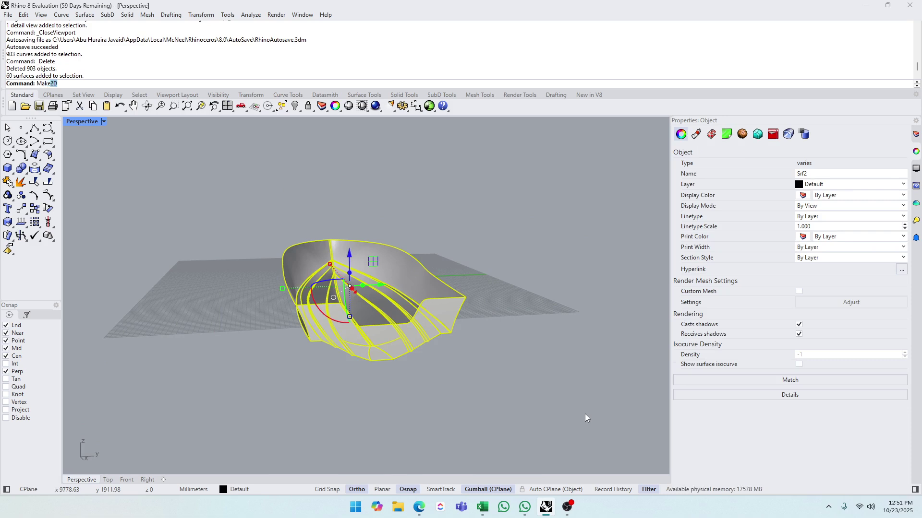
{"action": "key", "text": "Return"}
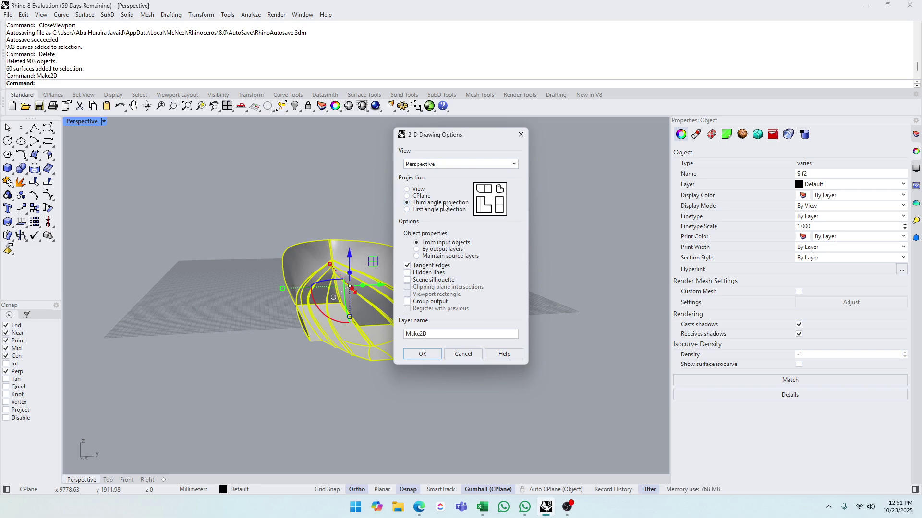
{"action": "left_click", "coordinate": [422, 354]}
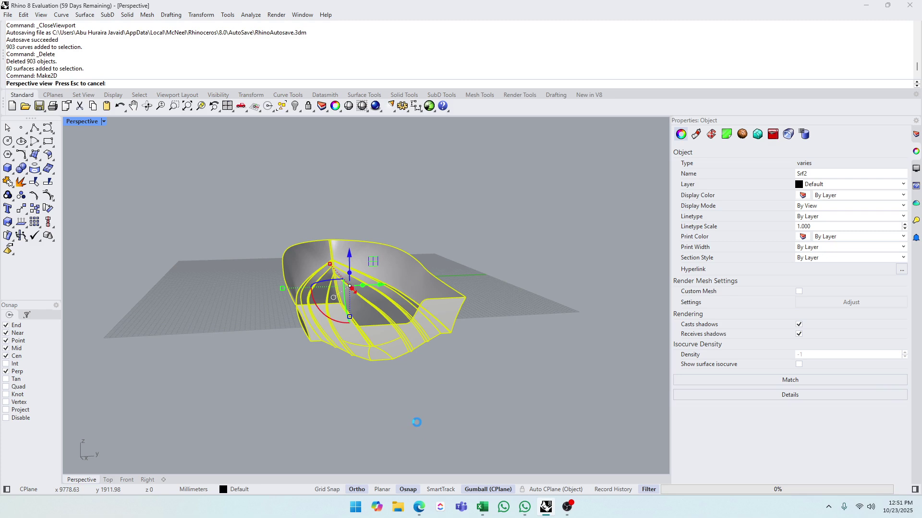
{"action": "key", "text": "ctrl+g"}
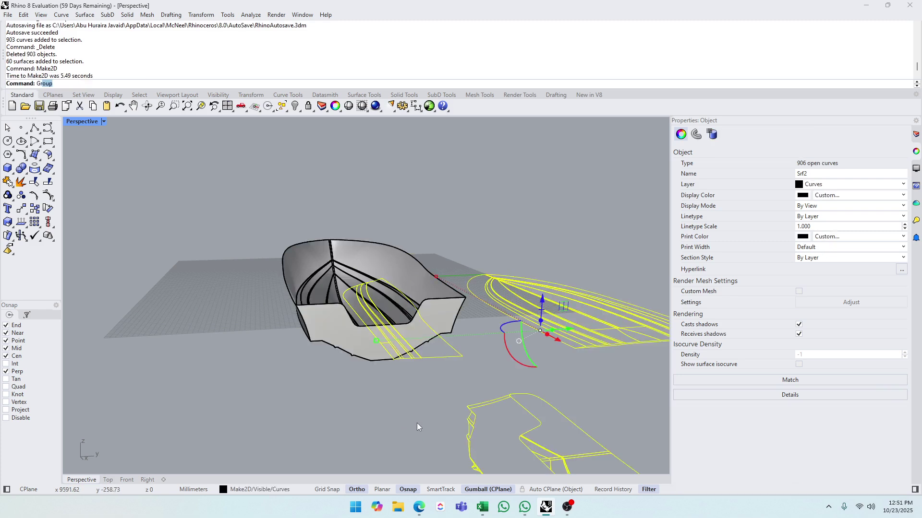
- In the Top view, move the grouped 2D curves along positive Y, clear of the hull model
{"action": "left_click", "coordinate": [108, 481]}
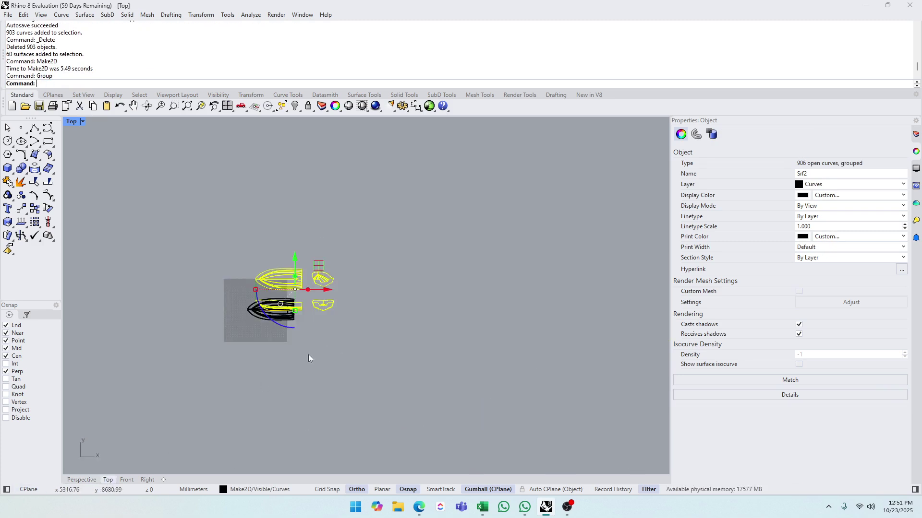
{"action": "scroll", "coordinate": [308, 354], "scroll_direction": "up", "scroll_amount": 3}
{"action": "scroll", "coordinate": [382, 385], "scroll_direction": "up", "scroll_amount": 1}
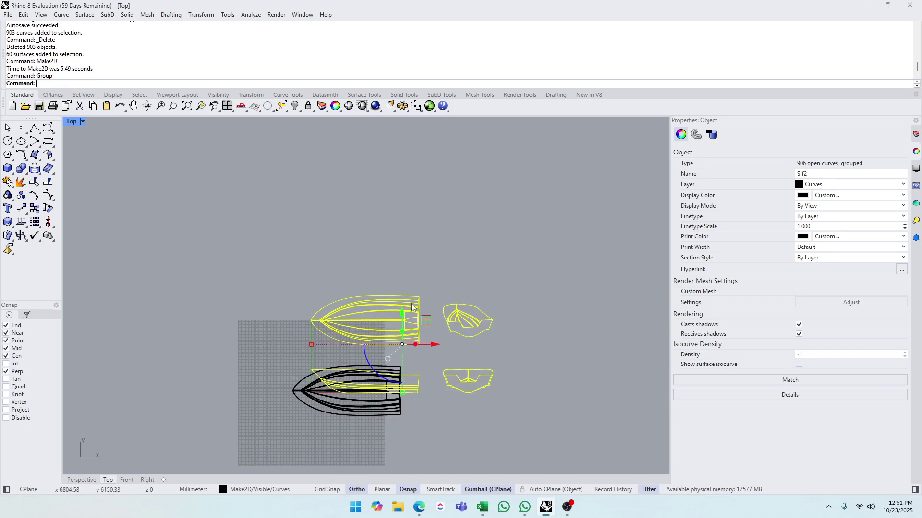
{"action": "left_click_drag", "start_coordinate": [401, 318], "coordinate": [401, 239]}
{"action": "left_click", "coordinate": [504, 362]}
- Inspect the grouped 2D hull views and check the model and page units
{"action": "scroll", "coordinate": [376, 271], "scroll_direction": "up", "scroll_amount": 8}
{"action": "right_click_drag", "start_coordinate": [383, 285], "coordinate": [334, 308]}
{"action": "scroll", "coordinate": [336, 314], "scroll_direction": "down", "scroll_amount": 4}
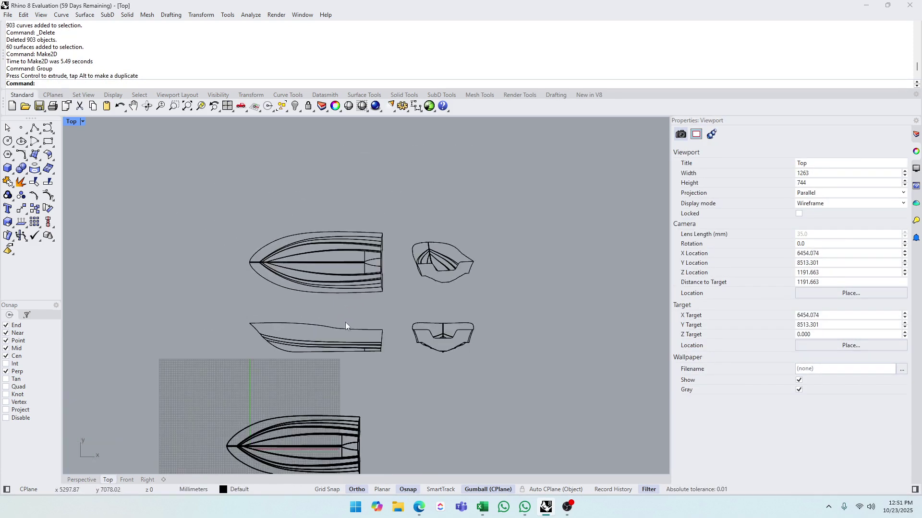
{"action": "left_click", "coordinate": [318, 323]}
{"action": "scroll", "coordinate": [407, 308], "scroll_direction": "down", "scroll_amount": 3}
{"action": "scroll", "coordinate": [407, 307], "scroll_direction": "up", "scroll_amount": 4}
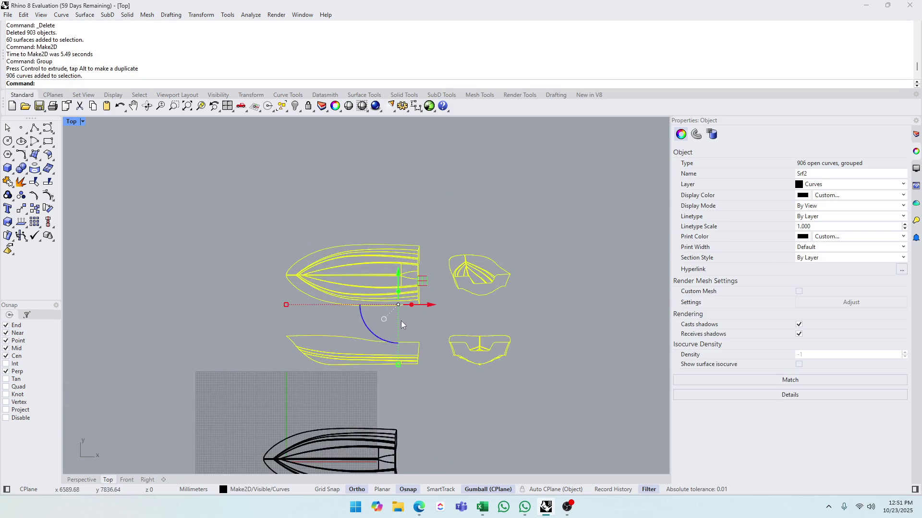
{"action": "left_click", "coordinate": [573, 316]}
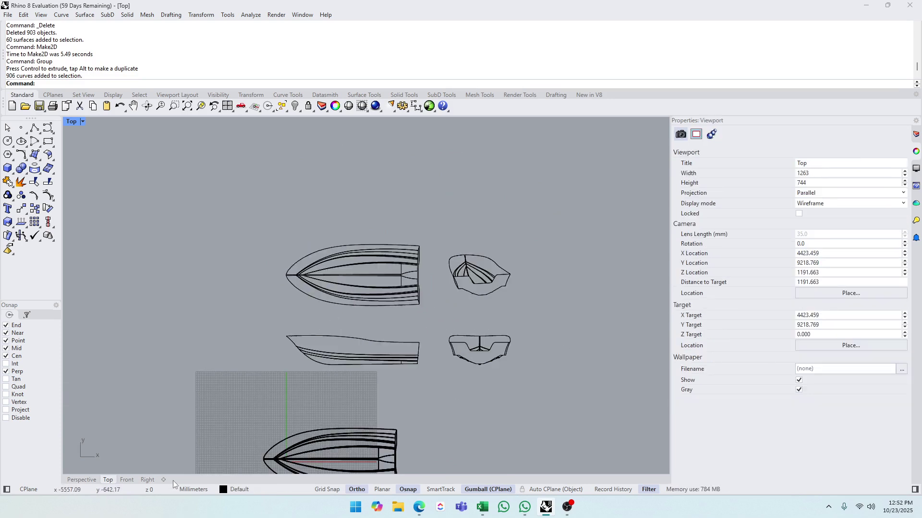
{"action": "left_click", "coordinate": [195, 491]}
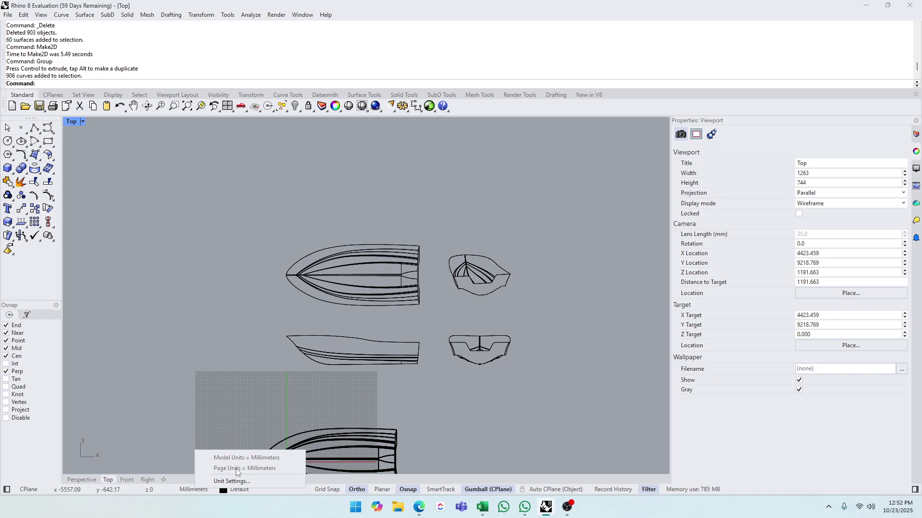
{"action": "left_click", "coordinate": [191, 411]}
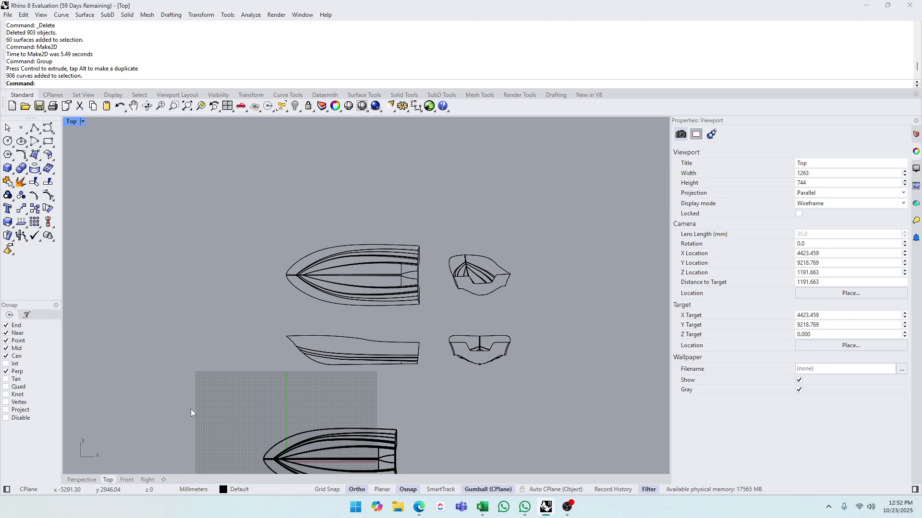
- Start a new layout and name it Hull Drawing
{"action": "left_click", "coordinate": [164, 481]}
{"action": "left_click", "coordinate": [199, 433]}
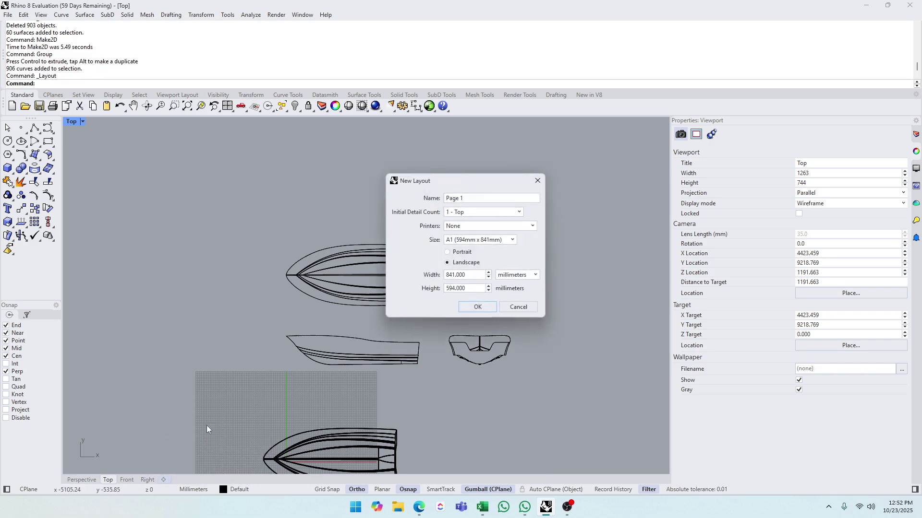
{"action": "left_click_drag", "start_coordinate": [481, 199], "coordinate": [401, 206]}
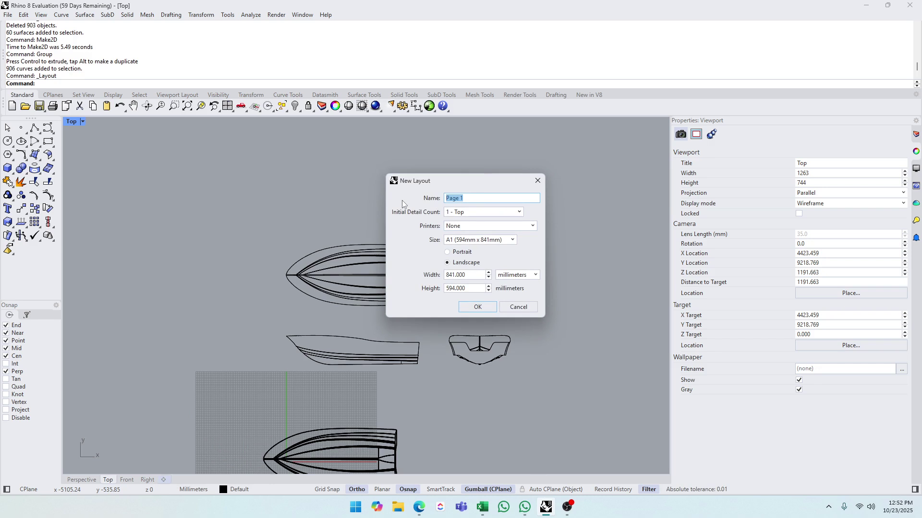
{"action": "type", "text": "Hull Drawing"}
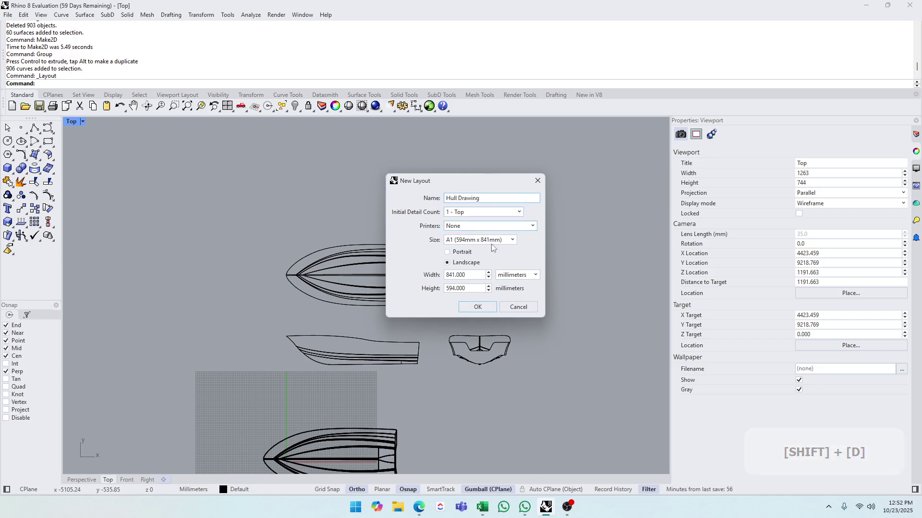
- Create the layout with one Top detail, no printer, A1 size (594mm x 841mm) and landscape orientation
{"action": "left_click", "coordinate": [490, 212]}
{"action": "left_click", "coordinate": [490, 215]}
{"action": "left_click", "coordinate": [490, 226]}
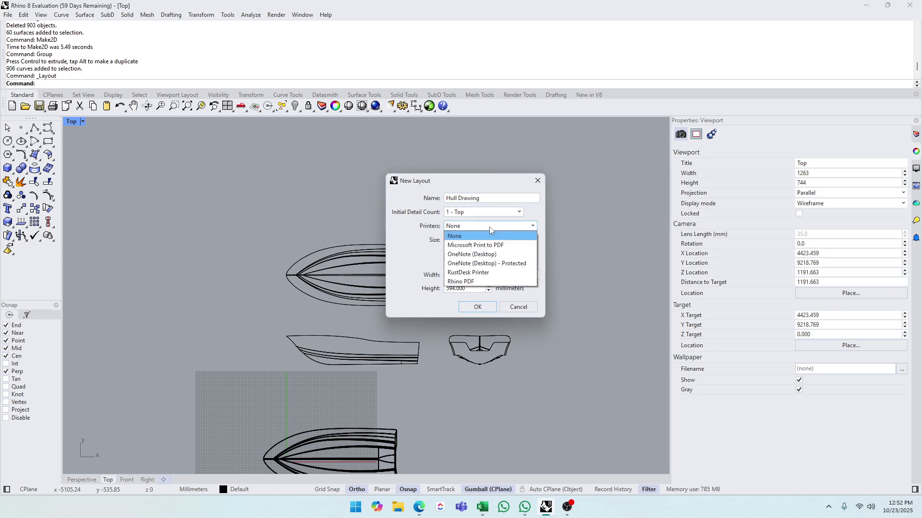
{"action": "left_click", "coordinate": [489, 227]}
{"action": "left_click", "coordinate": [490, 227]}
{"action": "left_click", "coordinate": [488, 227]}
{"action": "left_click", "coordinate": [481, 241]}
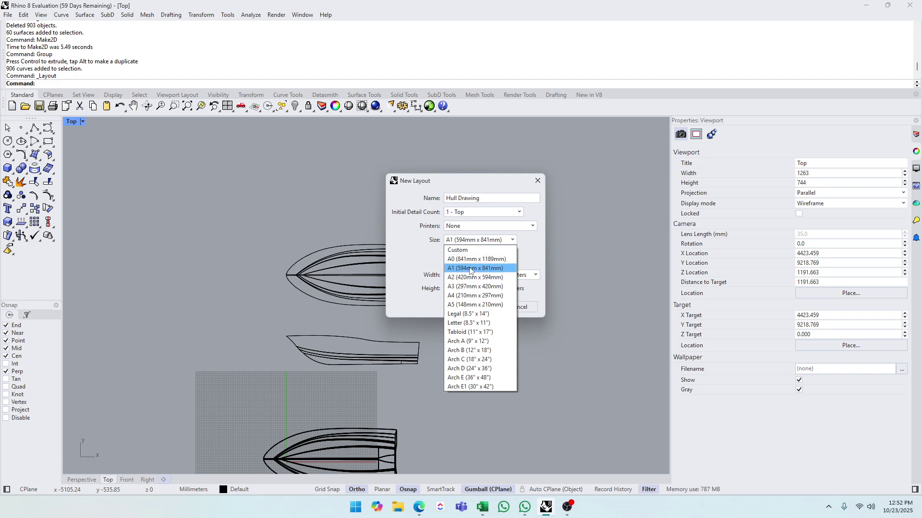
{"action": "left_click", "coordinate": [435, 267]}
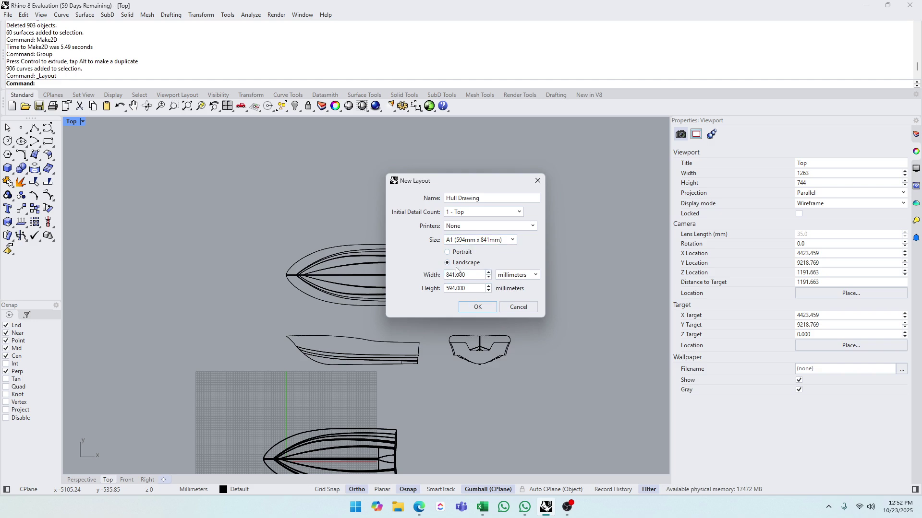
{"action": "left_click", "coordinate": [459, 254]}
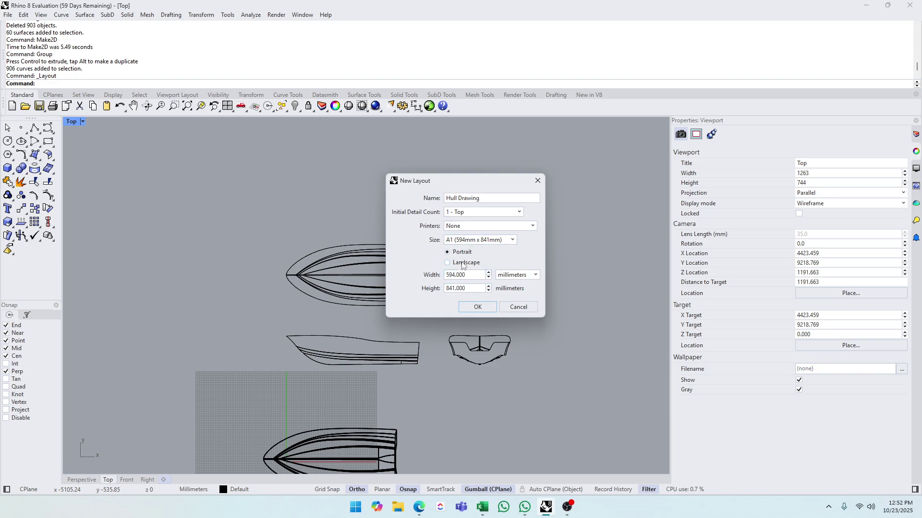
{"action": "left_click", "coordinate": [462, 265]}
{"action": "left_click", "coordinate": [472, 307]}
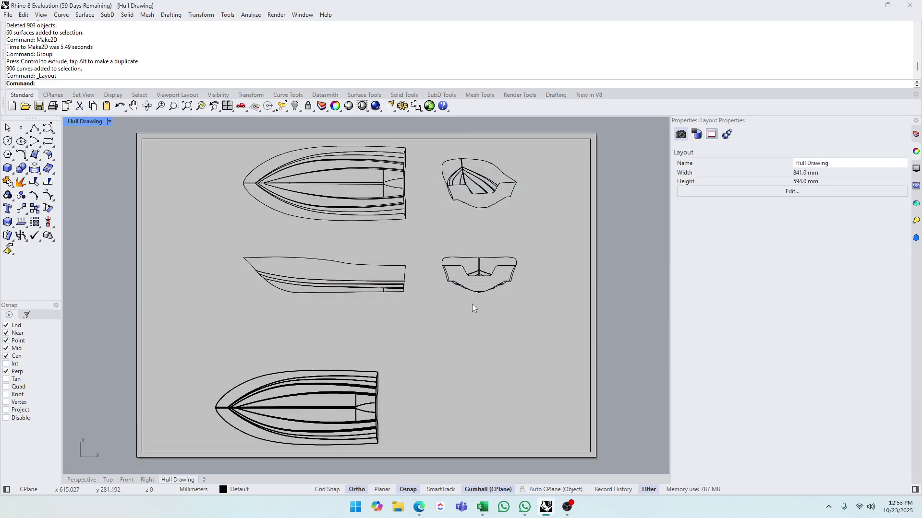
- Activate the layout's Top detail and fit the grouped 2D hull views in it with Zoom Selected
{"action": "scroll", "coordinate": [479, 376], "scroll_direction": "down", "scroll_amount": 4}
{"action": "double_click", "coordinate": [454, 359]}
{"action": "double_click", "coordinate": [453, 358]}
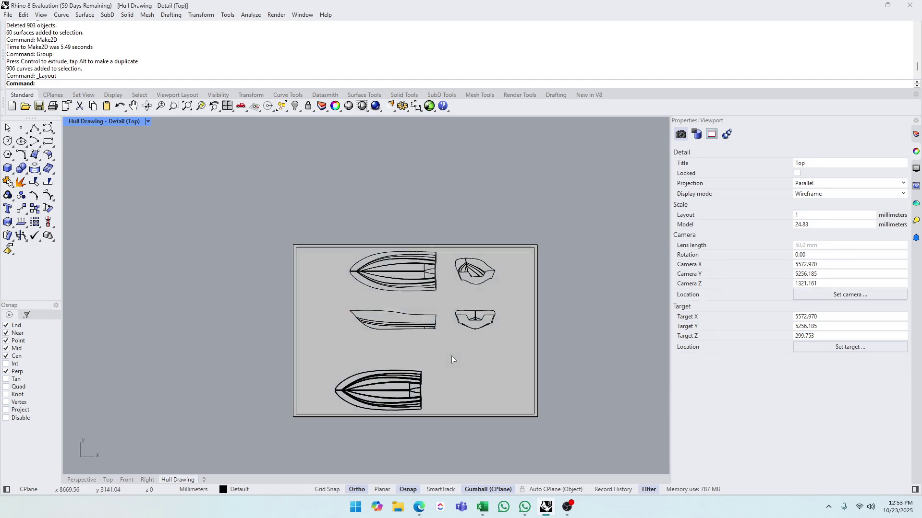
{"action": "right_click_drag", "start_coordinate": [319, 301], "coordinate": [319, 260]}
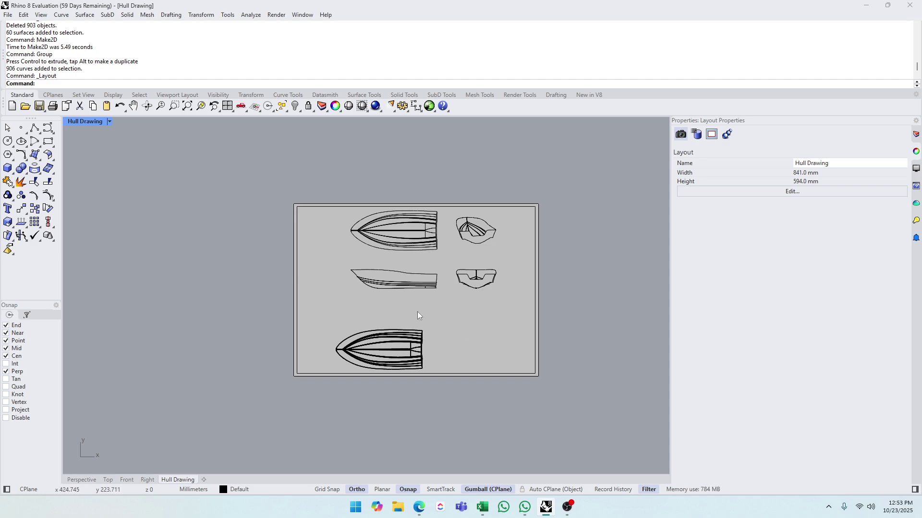
{"action": "double_click", "coordinate": [481, 324]}
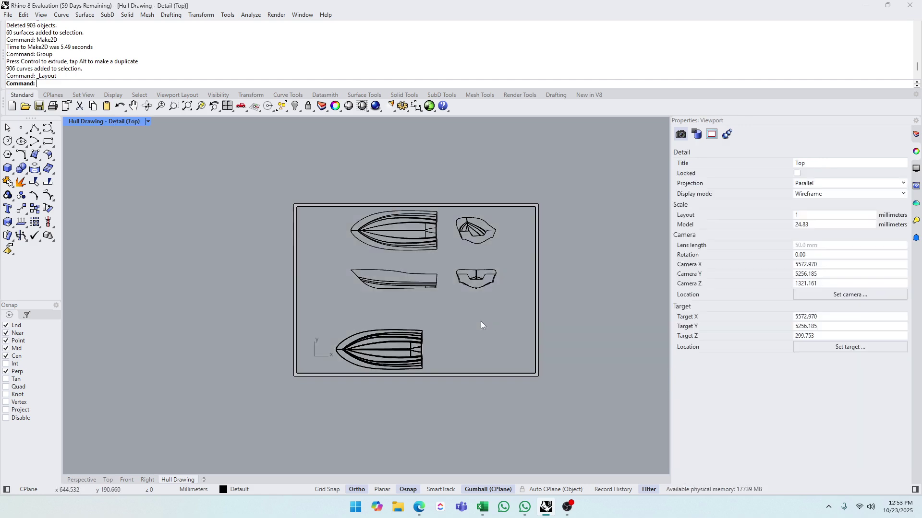
{"action": "scroll", "coordinate": [480, 321], "scroll_direction": "down", "scroll_amount": 3}
{"action": "left_click", "coordinate": [401, 291]}
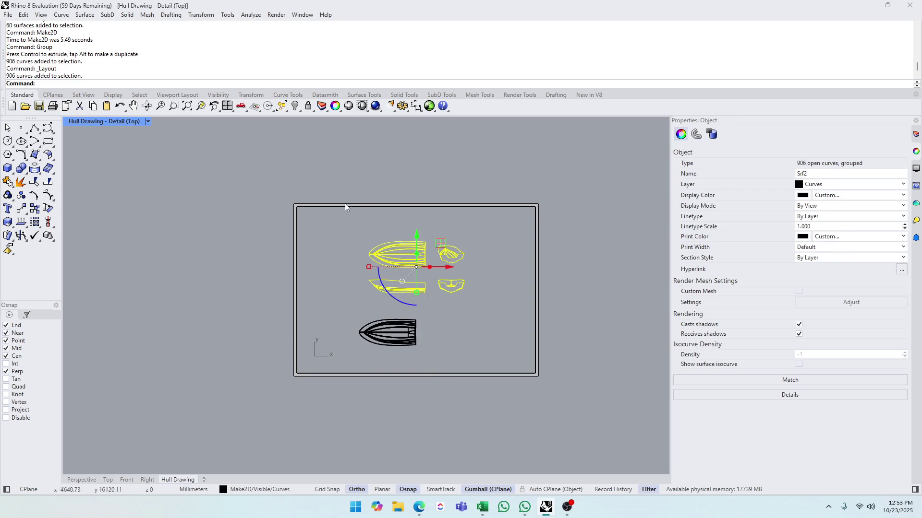
{"action": "left_click", "coordinate": [195, 105]}
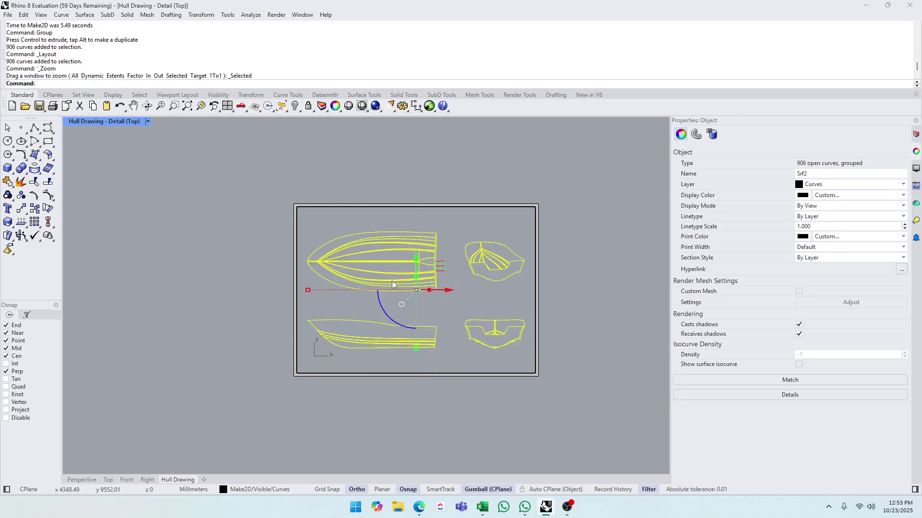
{"action": "left_click", "coordinate": [463, 300]}
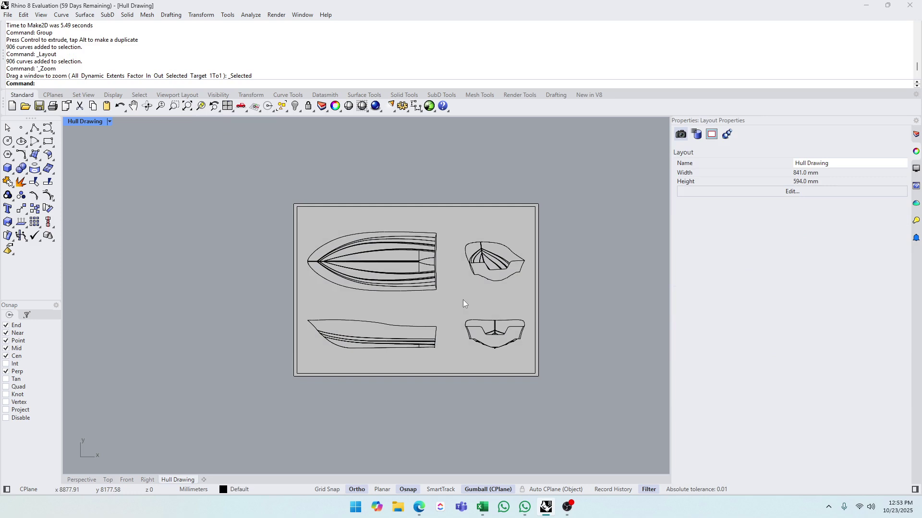
- In the Perspective view, move the grouped 2D curves farther from the hull model along positive Y
{"action": "left_click", "coordinate": [81, 480]}
{"action": "scroll", "coordinate": [341, 379], "scroll_direction": "down", "scroll_amount": 3}
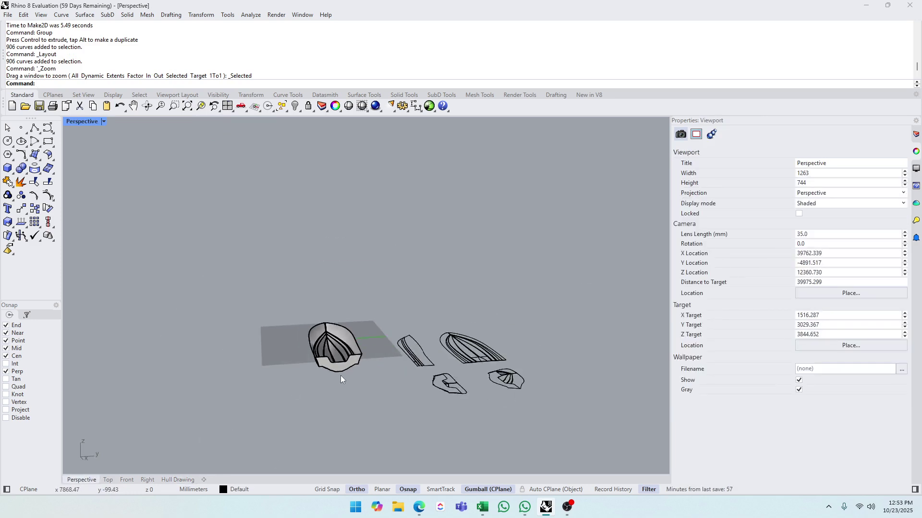
{"action": "left_click", "coordinate": [407, 357]}
{"action": "left_click_drag", "start_coordinate": [485, 356], "coordinate": [562, 351]}
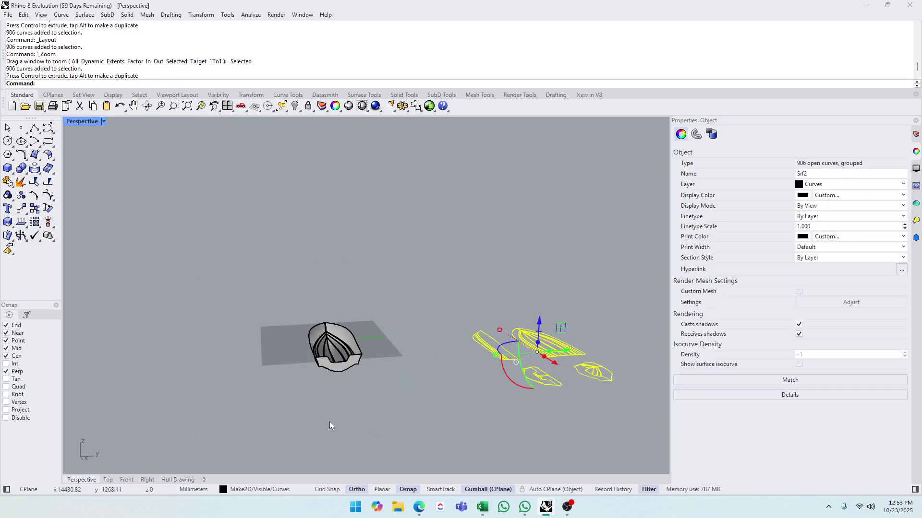
- Refit the moved 2D hull views in the Hull Drawing detail with Zoom Selected and return to layout space
{"action": "left_click", "coordinate": [177, 480]}
{"action": "double_click", "coordinate": [416, 332]}
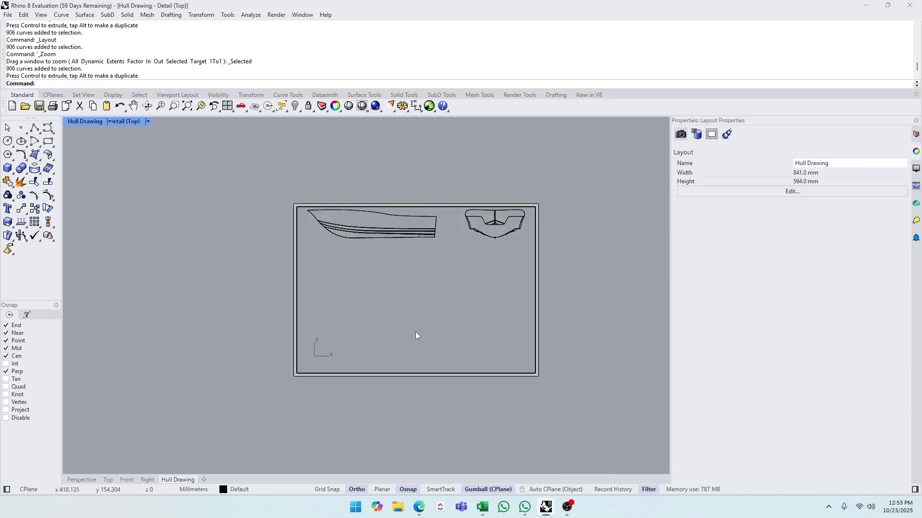
{"action": "scroll", "coordinate": [422, 325], "scroll_direction": "down", "scroll_amount": 2}
{"action": "left_click", "coordinate": [411, 257]}
{"action": "left_click", "coordinate": [200, 106]}
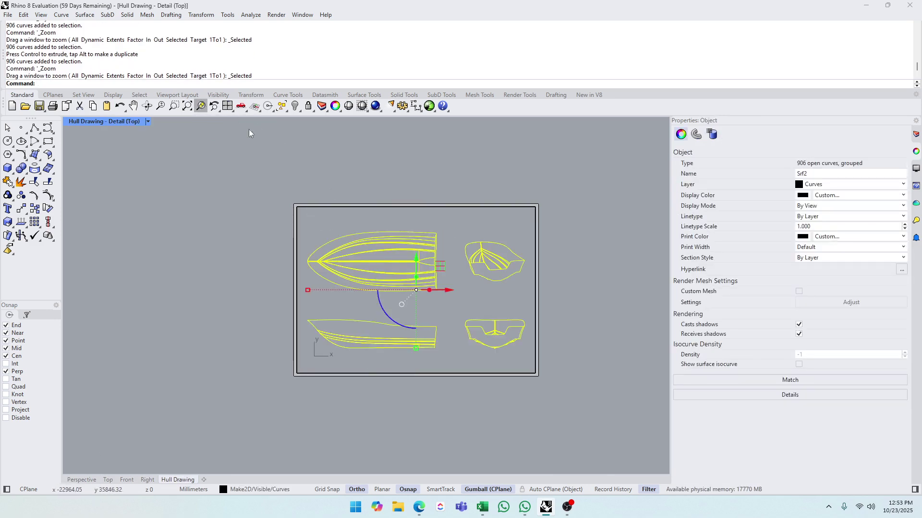
{"action": "left_click", "coordinate": [455, 292]}
{"action": "left_click", "coordinate": [442, 257]}
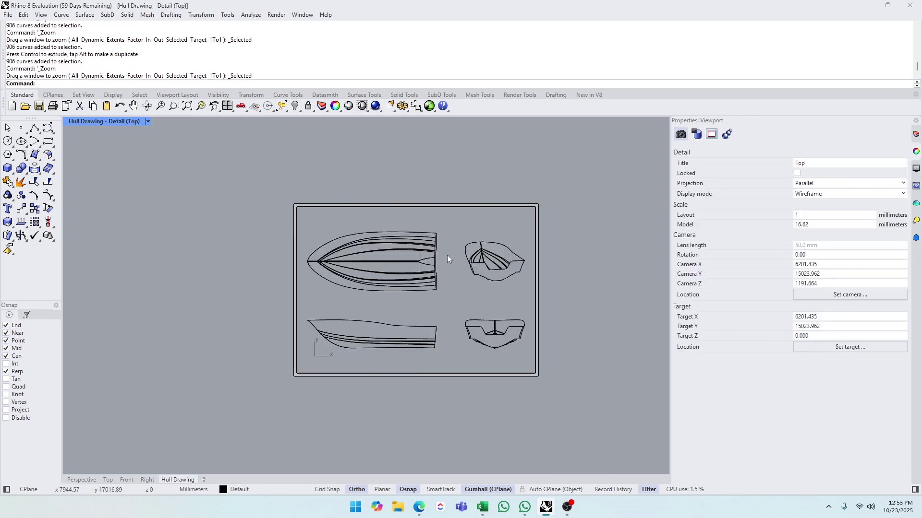
{"action": "double_click", "coordinate": [448, 255]}
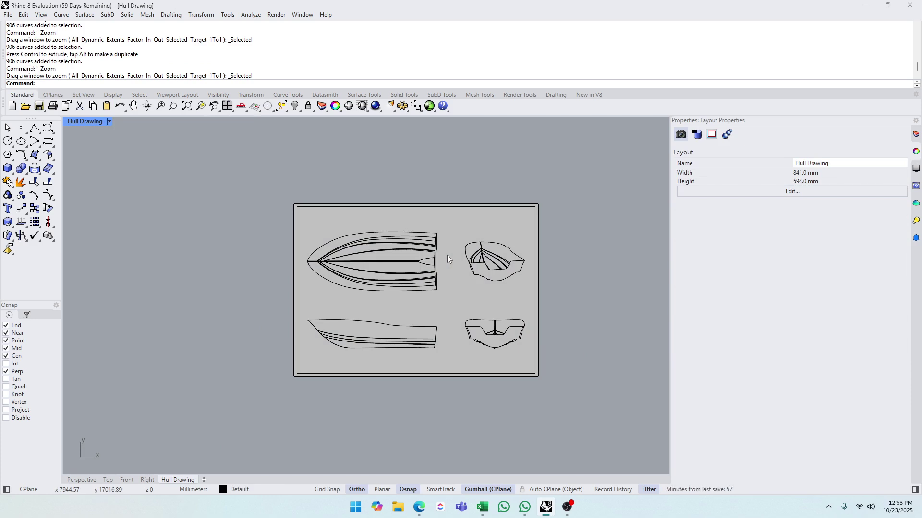
- Set the Top detail's scale value to 1 millimetre on page per 25 millimetres in model
{"action": "left_click", "coordinate": [536, 217]}
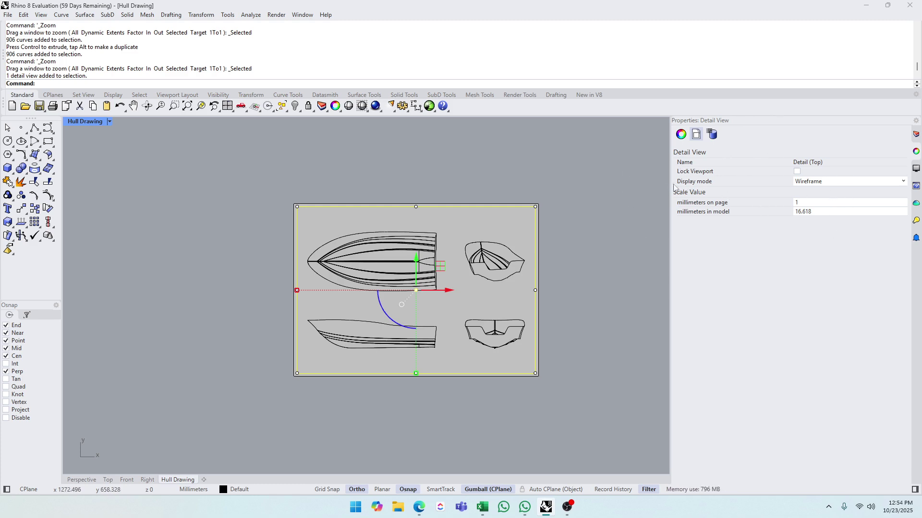
{"action": "left_click", "coordinate": [816, 215]}
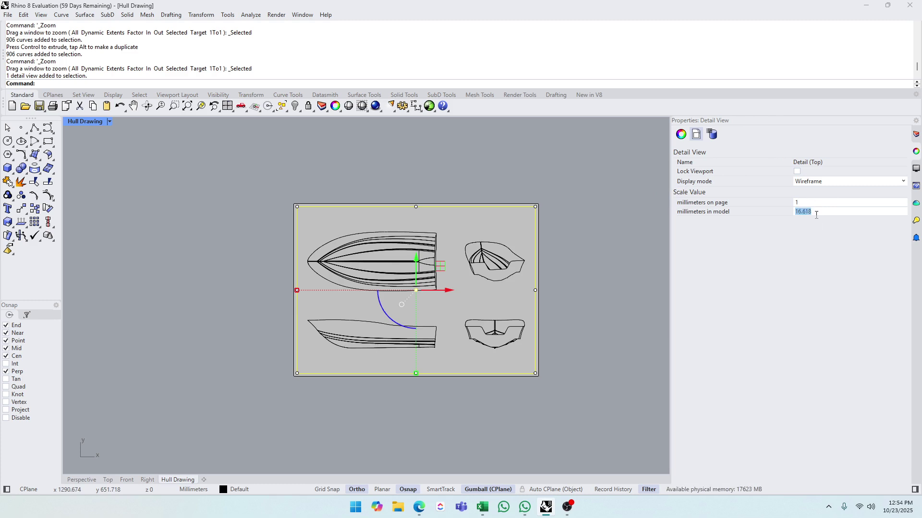
{"action": "type", "text": "25"}
{"action": "key", "text": "Return"}
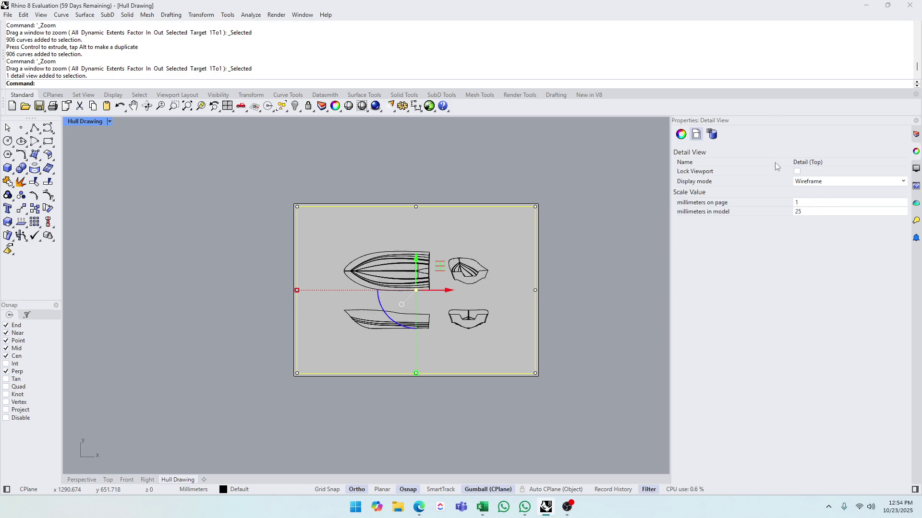
{"action": "left_click", "coordinate": [562, 321]}
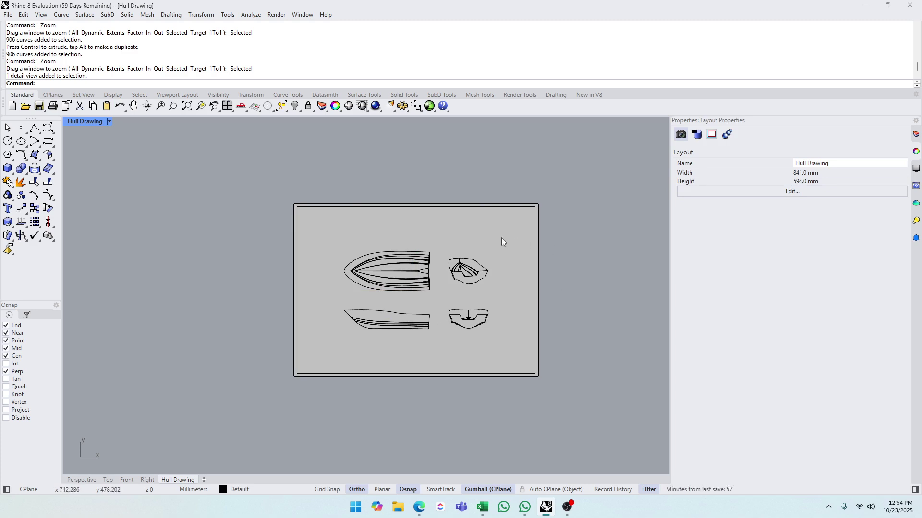
- Lock the Top detail's viewport and test zooming in and out with the detail active
{"action": "left_click", "coordinate": [535, 232]}
{"action": "left_click", "coordinate": [797, 171]}
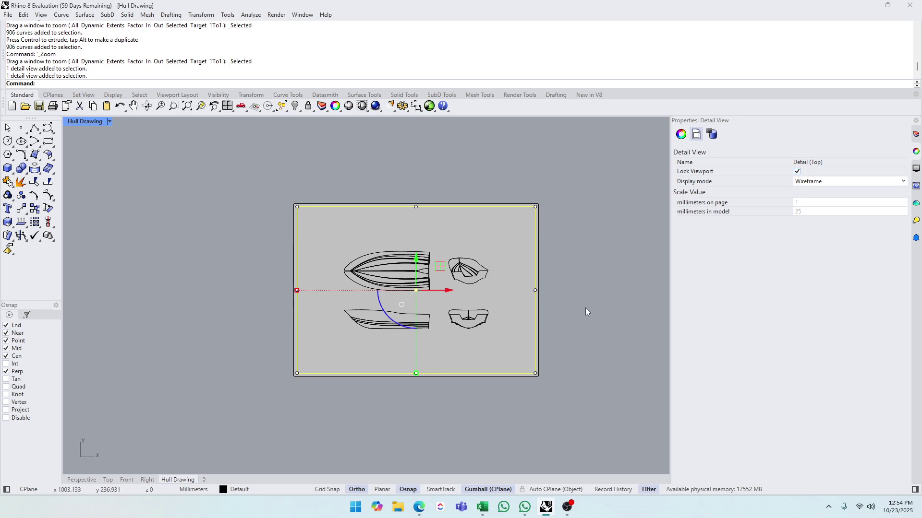
{"action": "double_click", "coordinate": [481, 361]}
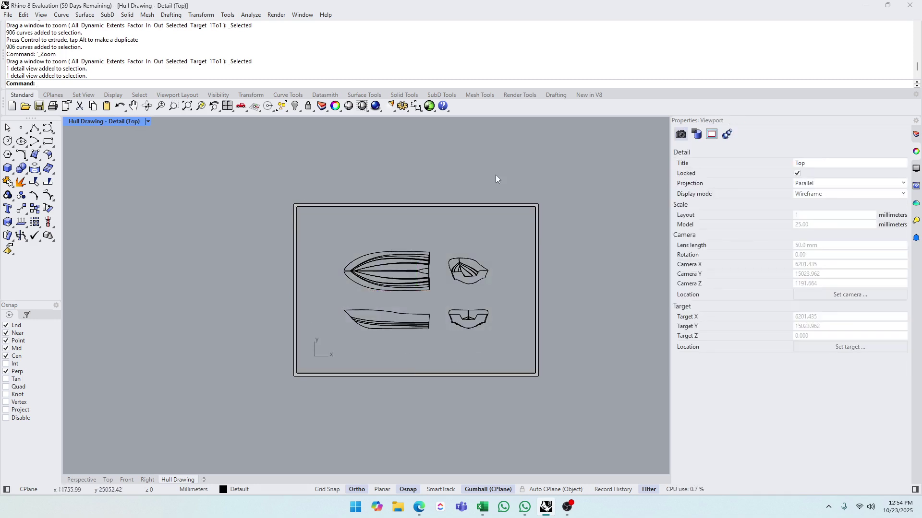
{"action": "scroll", "coordinate": [430, 272], "scroll_direction": "up", "scroll_amount": 7}
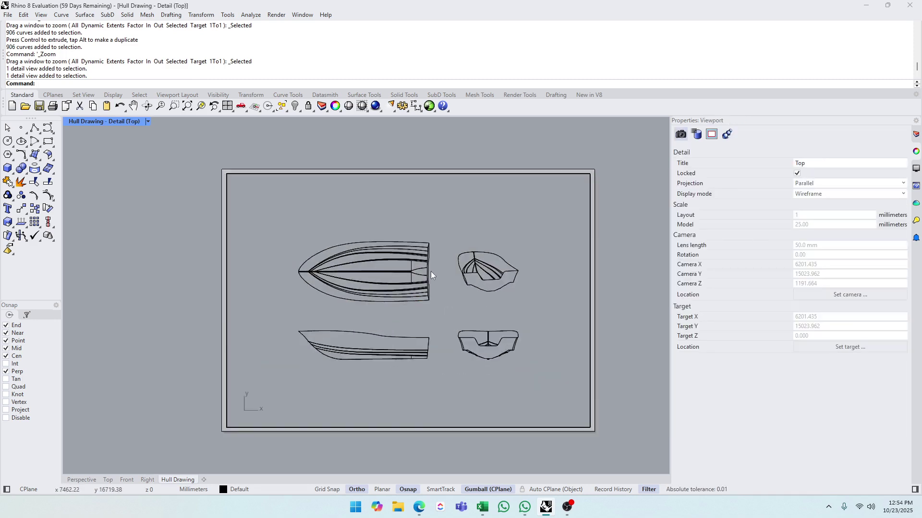
{"action": "scroll", "coordinate": [427, 270], "scroll_direction": "down", "scroll_amount": 20}
{"action": "scroll", "coordinate": [410, 270], "scroll_direction": "up", "scroll_amount": 20}
{"action": "scroll", "coordinate": [411, 273], "scroll_direction": "down", "scroll_amount": 6}
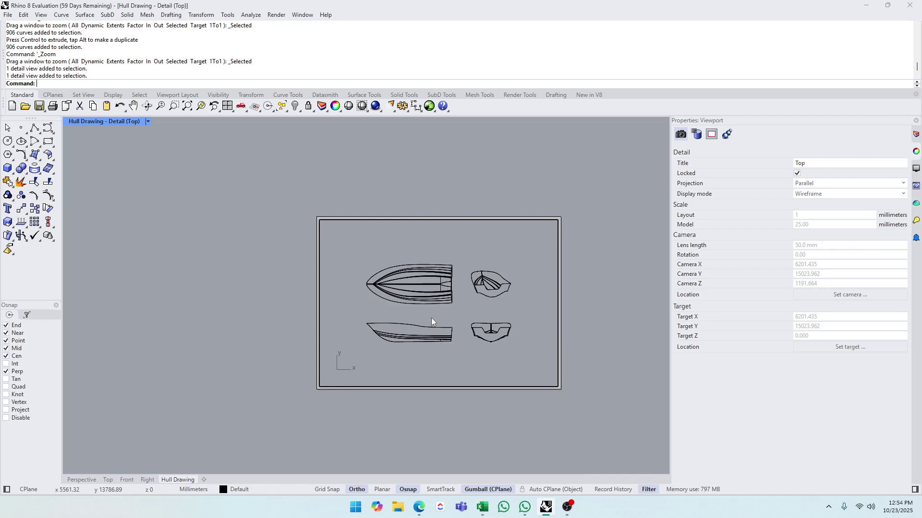
- Unlock the Top detail's viewport and try zooming inside the active detail
{"action": "double_click", "coordinate": [525, 258]}
{"action": "left_click", "coordinate": [559, 240]}
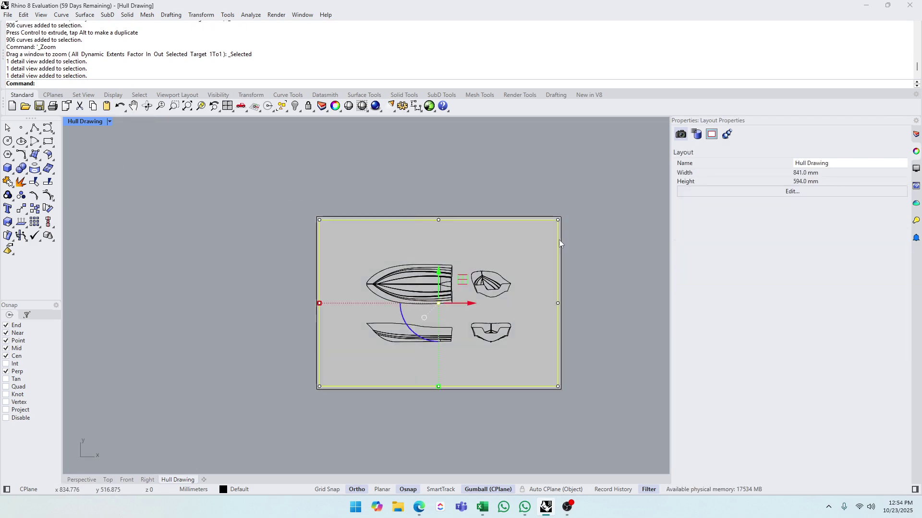
{"action": "left_click", "coordinate": [656, 270]}
{"action": "double_click", "coordinate": [538, 292]}
{"action": "scroll", "coordinate": [411, 295], "scroll_direction": "up", "scroll_amount": 10}
{"action": "scroll", "coordinate": [419, 295], "scroll_direction": "down", "scroll_amount": 10}
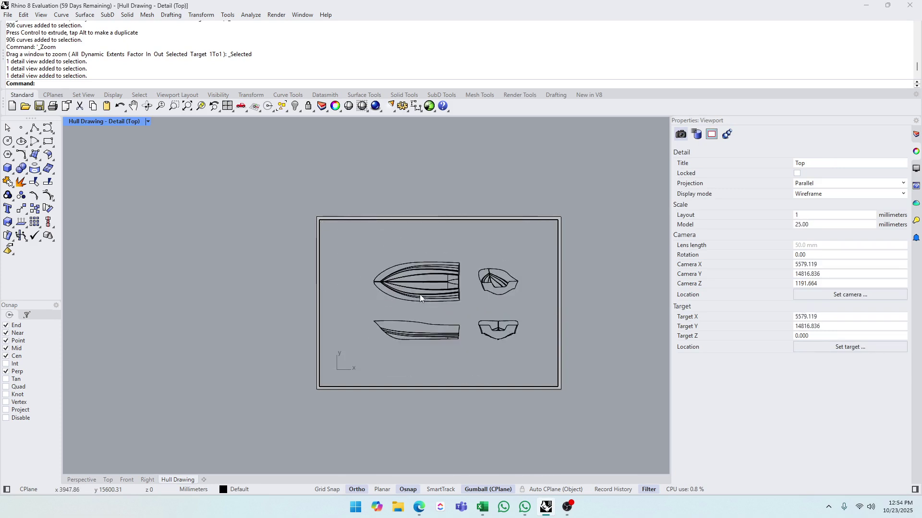
{"action": "scroll", "coordinate": [420, 295], "scroll_direction": "down", "scroll_amount": 10}
{"action": "scroll", "coordinate": [429, 296], "scroll_direction": "up", "scroll_amount": 9}
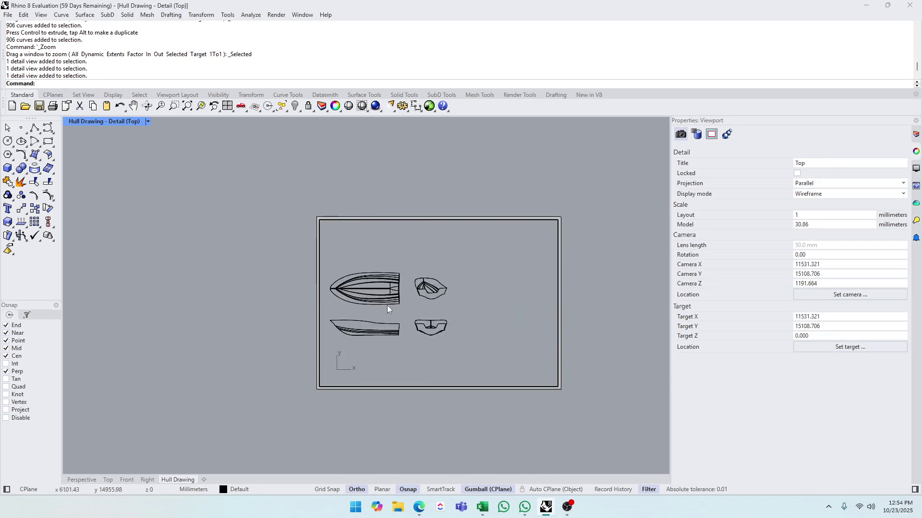
{"action": "scroll", "coordinate": [508, 315], "scroll_direction": "down", "scroll_amount": 8}
{"action": "scroll", "coordinate": [509, 315], "scroll_direction": "up", "scroll_amount": 10}
- Refit the grouped 2D hull views in the detail with Zoom Selected and return to layout space
{"action": "left_click_drag", "start_coordinate": [343, 246], "coordinate": [541, 361]}
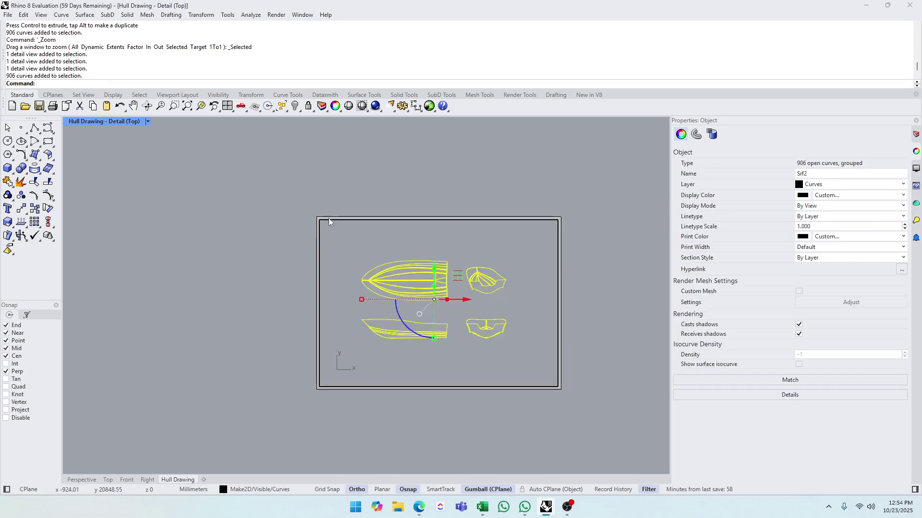
{"action": "left_click", "coordinate": [201, 108]}
{"action": "double_click", "coordinate": [520, 230]}
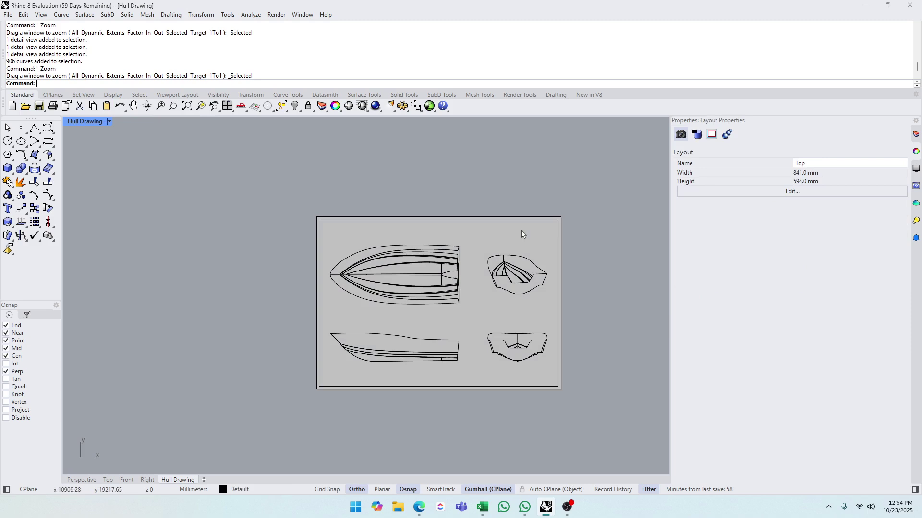
- Set the unlocked detail to 1 mm on page and 25 mm in model, and lock its viewport
{"action": "left_click", "coordinate": [558, 235]}
{"action": "left_click", "coordinate": [796, 172]}
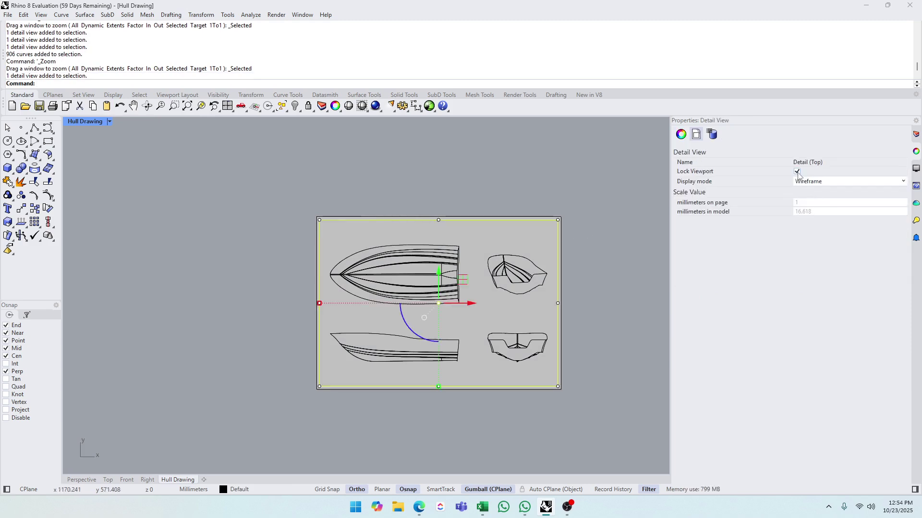
{"action": "left_click", "coordinate": [797, 171]}
{"action": "double_click", "coordinate": [824, 210]}
{"action": "type", "text": "25"}
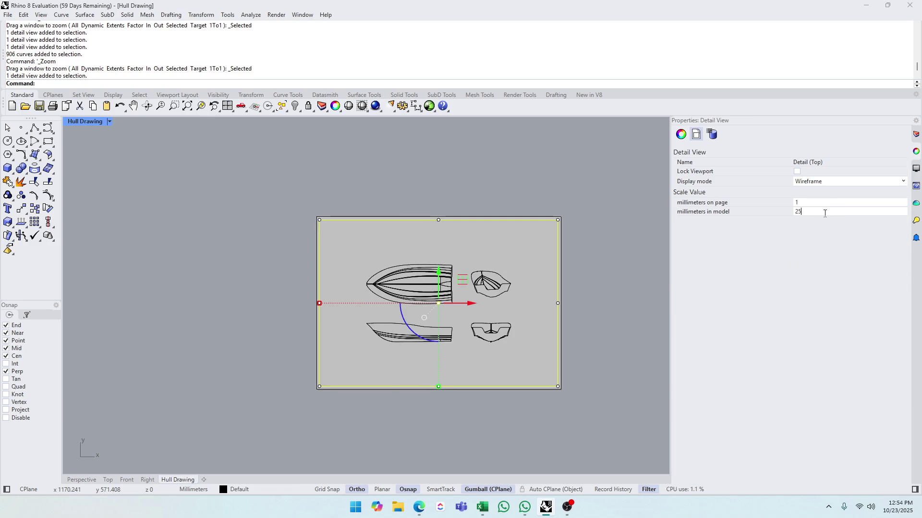
{"action": "left_click", "coordinate": [631, 339]}
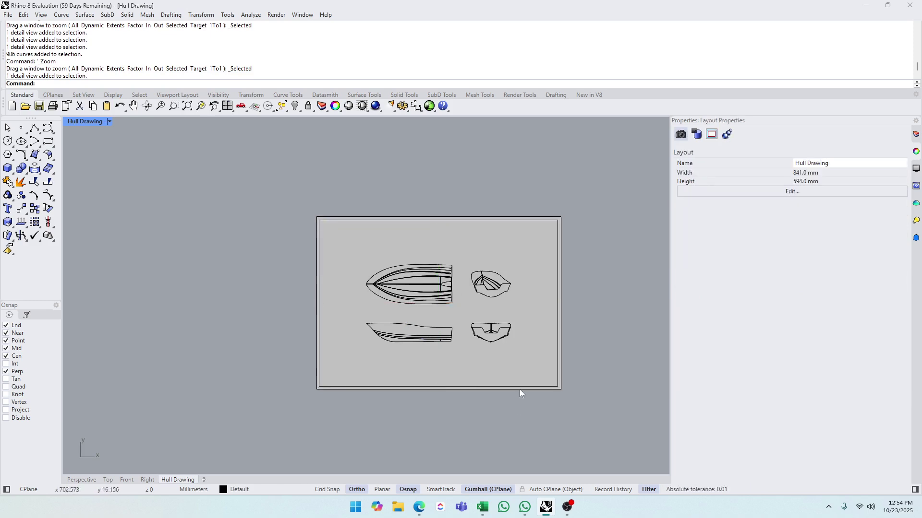
- Activate the Top detail and ungroup the 2D hull curves
{"action": "scroll", "coordinate": [469, 347], "scroll_direction": "up", "scroll_amount": 2}
{"action": "scroll", "coordinate": [464, 349], "scroll_direction": "up", "scroll_amount": 2}
{"action": "double_click", "coordinate": [459, 351]}
{"action": "left_click", "coordinate": [421, 335]}
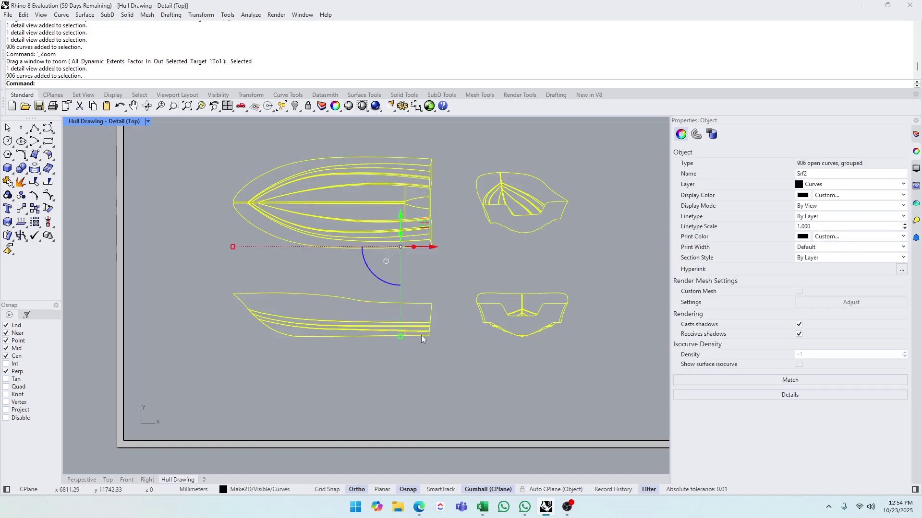
{"action": "type", "text": "Ungroup"}
{"action": "key", "text": "Return"}
{"action": "key", "text": "Escape"}
- Move the plan and side views along negative X and the perspective and end views along positive X, and return to layout space
{"action": "scroll", "coordinate": [384, 310], "scroll_direction": "down", "scroll_amount": 10}
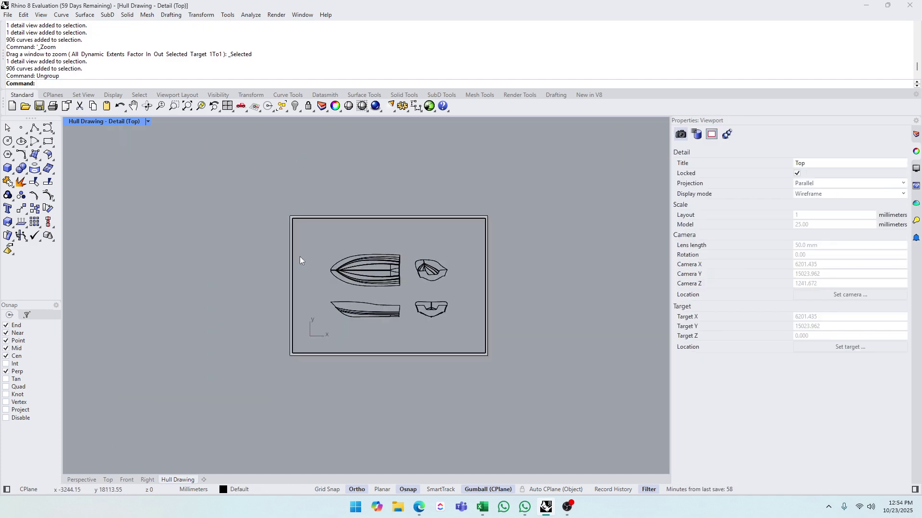
{"action": "left_click_drag", "start_coordinate": [339, 237], "coordinate": [362, 303]}
{"action": "mouse_move", "coordinate": [316, 238]}
{"action": "left_mouse_down"}
{"action": "mouse_move", "coordinate": [407, 329]}
{"action": "mouse_move", "coordinate": [377, 287]}
{"action": "left_mouse_up"}
{"action": "left_click_drag", "start_coordinate": [401, 246], "coordinate": [469, 327]}
{"action": "left_click_drag", "start_coordinate": [460, 289], "coordinate": [470, 290]}
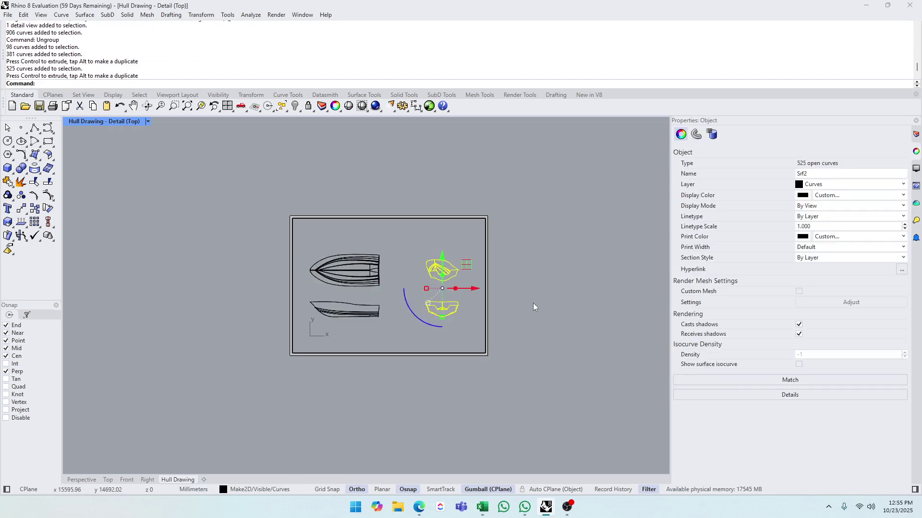
{"action": "left_click", "coordinate": [533, 304]}
{"action": "double_click", "coordinate": [403, 359]}
- Draw a border rectangle on the layout sheet along the detail's frame, corner to corner
{"action": "scroll", "coordinate": [359, 320], "scroll_direction": "up", "scroll_amount": 8}
{"action": "scroll", "coordinate": [245, 326], "scroll_direction": "down", "scroll_amount": 6}
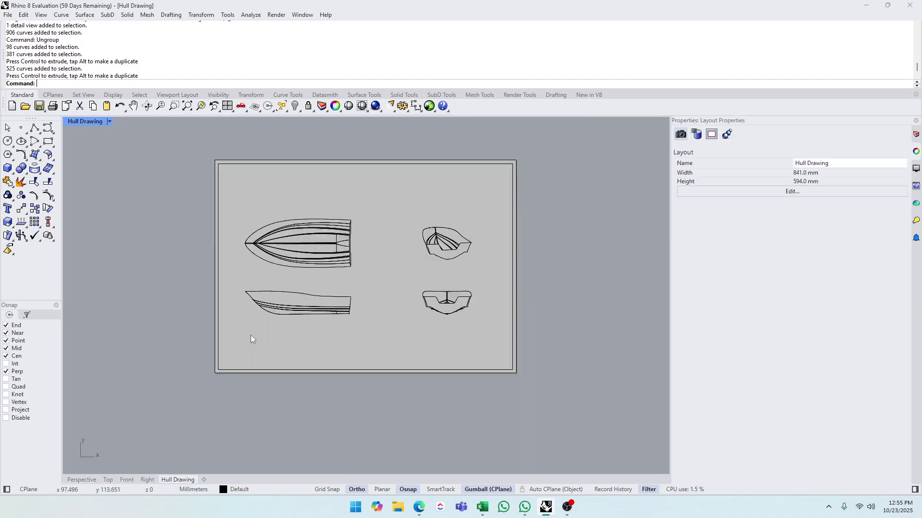
{"action": "left_click", "coordinate": [37, 128]}
{"action": "left_click", "coordinate": [48, 127]}
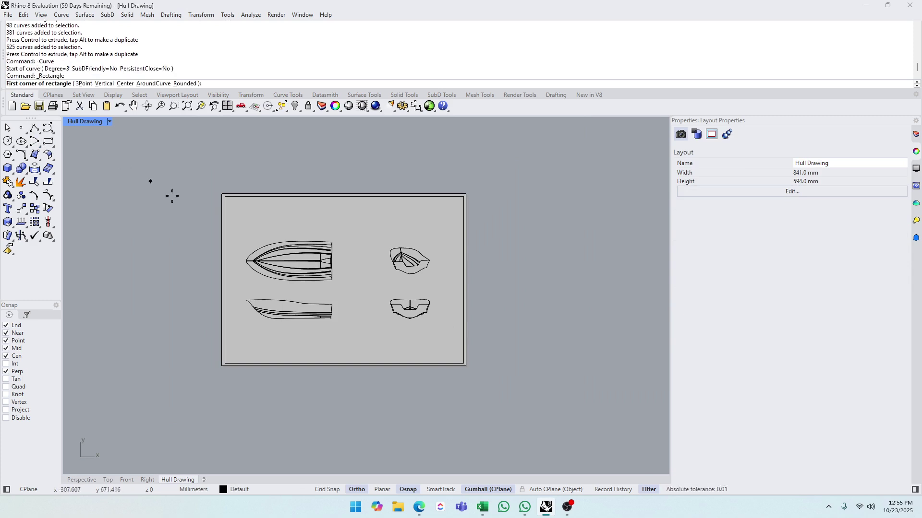
{"action": "left_click", "coordinate": [225, 197]}
{"action": "left_click", "coordinate": [465, 364]}
{"action": "right_click", "coordinate": [449, 358]}
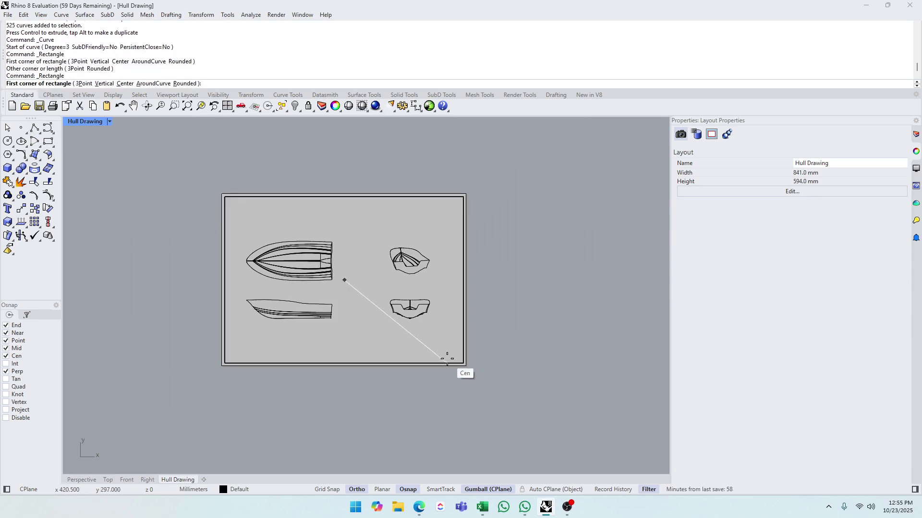
{"action": "scroll", "coordinate": [447, 358], "scroll_direction": "up", "scroll_amount": 6}
{"action": "key", "text": "Escape"}
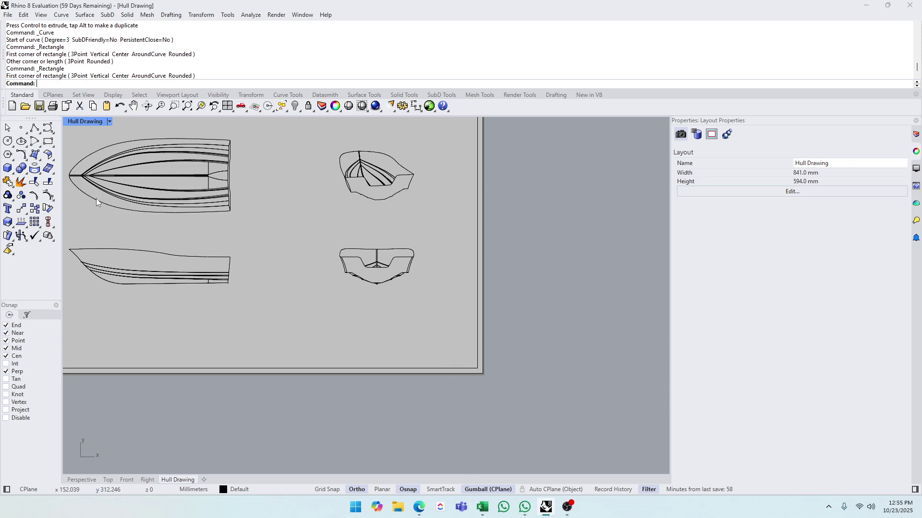
{"action": "left_click", "coordinate": [34, 127]}
{"action": "scroll", "coordinate": [373, 316], "scroll_direction": "down", "scroll_amount": 1}
{"action": "scroll", "coordinate": [372, 316], "scroll_direction": "down", "scroll_amount": 1}
{"action": "left_click", "coordinate": [294, 247]}
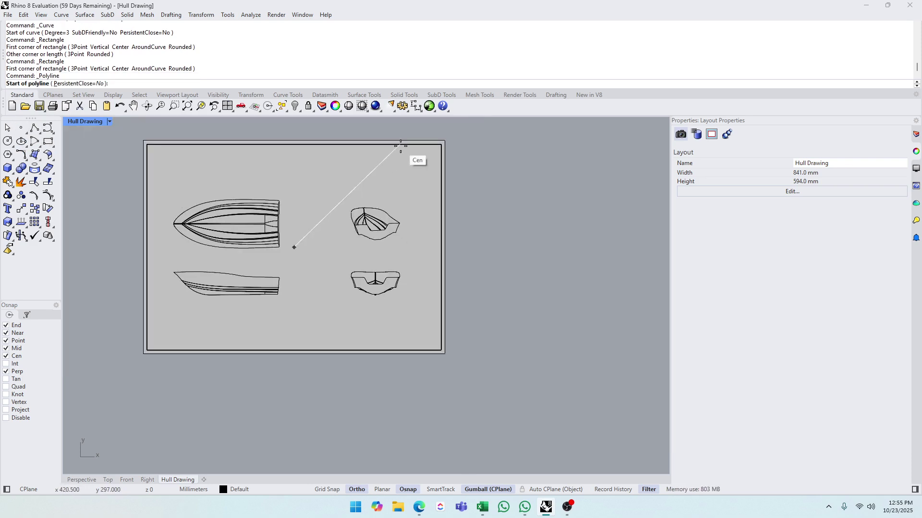
{"action": "scroll", "coordinate": [407, 148], "scroll_direction": "up", "scroll_amount": 3}
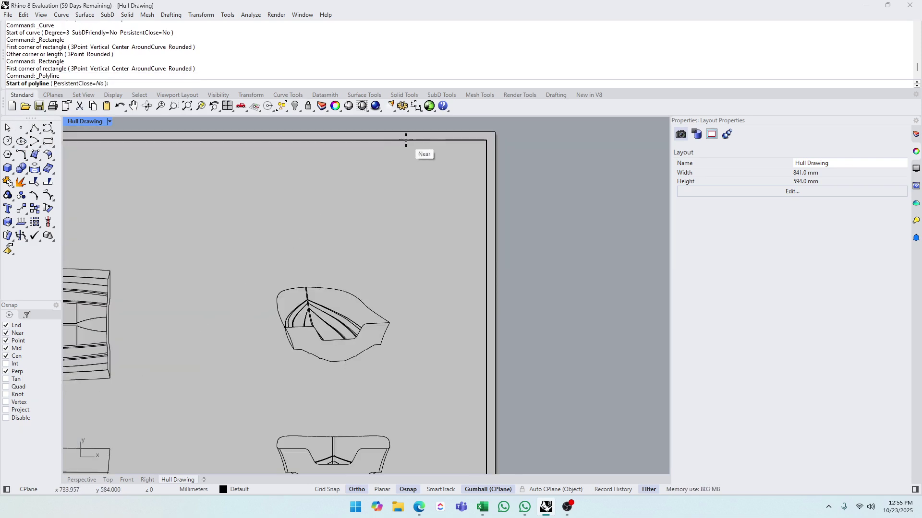
{"action": "key", "text": "Escape"}
- Turn off the Cen object snap and draw a vertical title-block line across the border's full height, beside the end views
{"action": "right_click_drag", "start_coordinate": [409, 143], "coordinate": [407, 142]}
{"action": "right_click", "coordinate": [408, 143]}
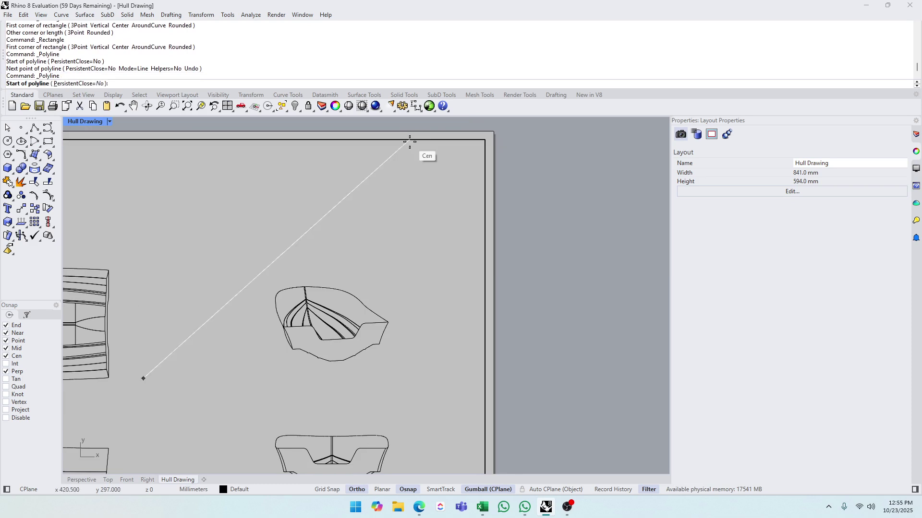
{"action": "left_click", "coordinate": [24, 354]}
{"action": "left_click", "coordinate": [412, 140]}
{"action": "scroll", "coordinate": [418, 284], "scroll_direction": "down", "scroll_amount": 3}
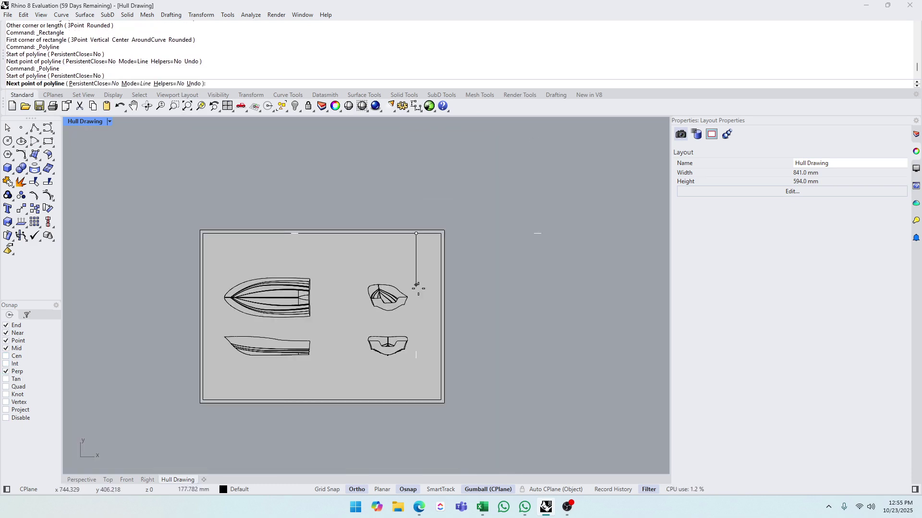
{"action": "left_click", "coordinate": [416, 400]}
{"action": "key", "text": "Return"}
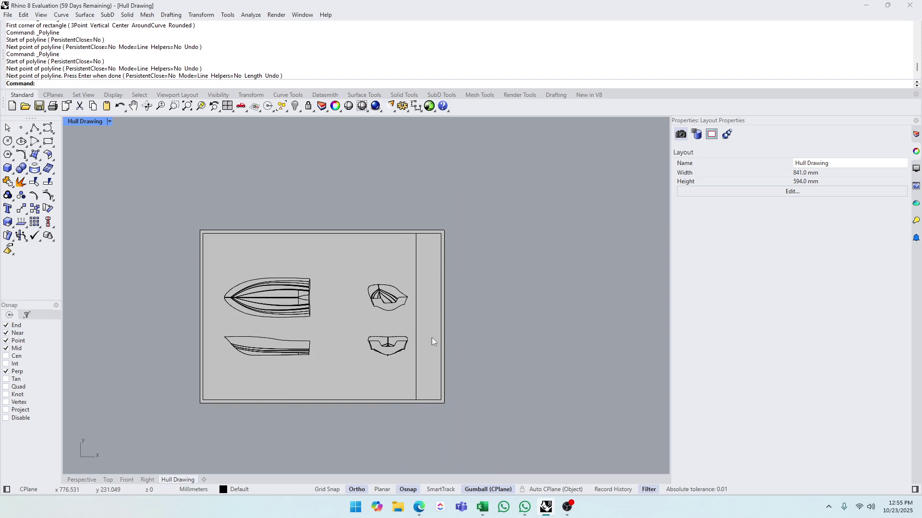
- Undo the vertical title-block line and the border rectangle
{"action": "scroll", "coordinate": [528, 351], "scroll_direction": "down", "scroll_amount": 3}
{"action": "scroll", "coordinate": [426, 344], "scroll_direction": "up", "scroll_amount": 3}
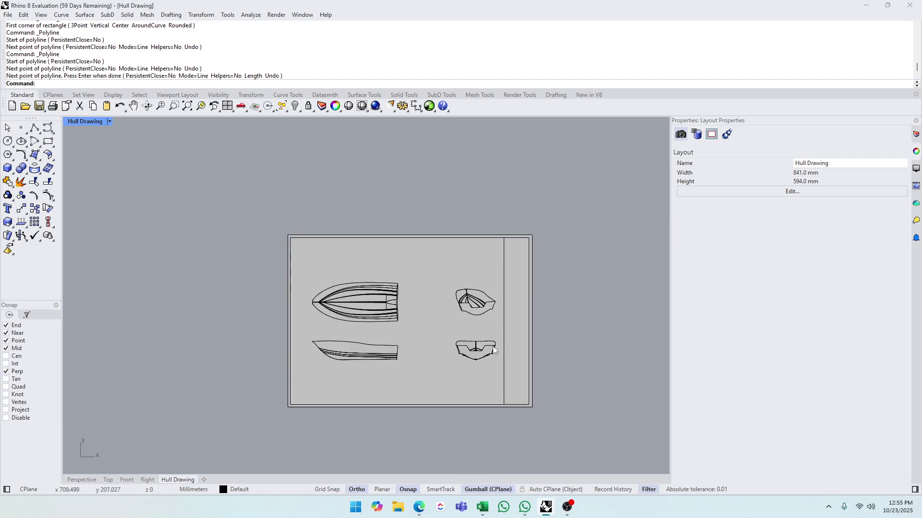
{"action": "key", "text": "ctrl+z"}
{"action": "key", "text": "ctrl+z"}
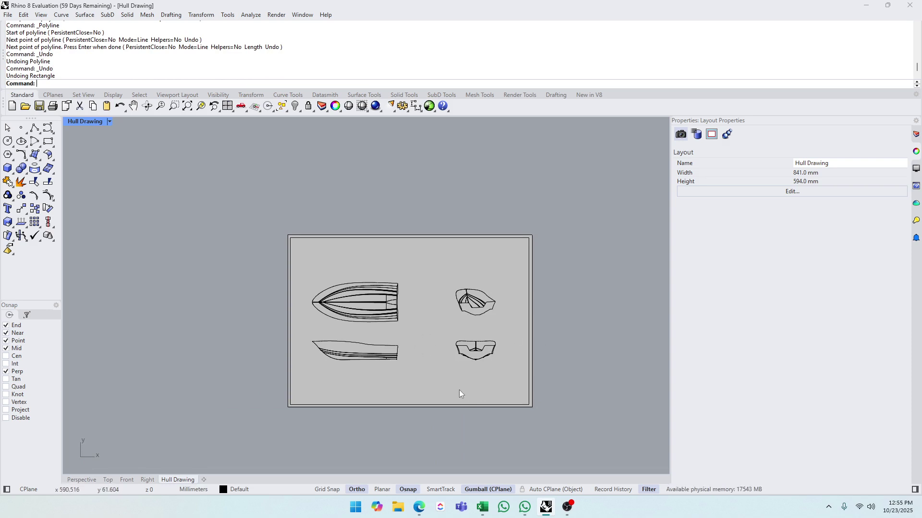
- Add a linear dimension for the hull's length above the plan view and set its text height to 10
{"action": "left_click", "coordinate": [416, 105]}
{"action": "left_click", "coordinate": [313, 302]}
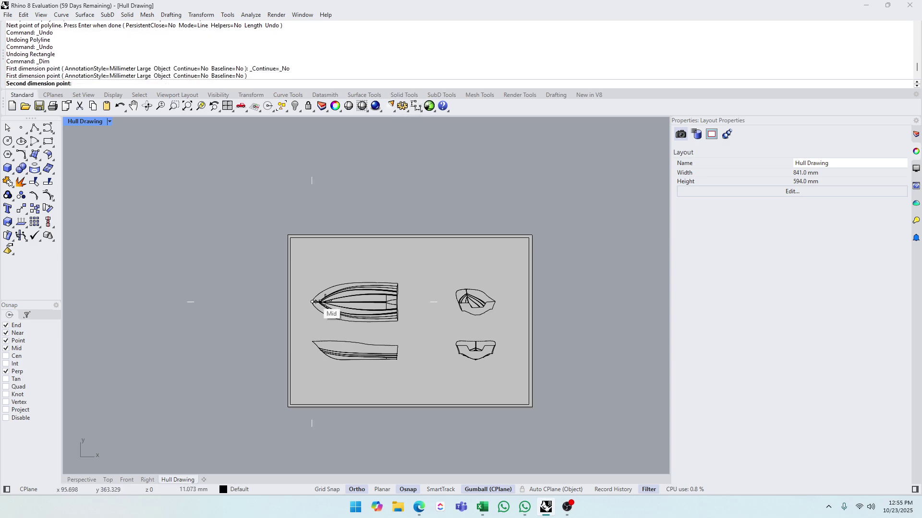
{"action": "left_click", "coordinate": [403, 300]}
{"action": "left_click", "coordinate": [377, 271]}
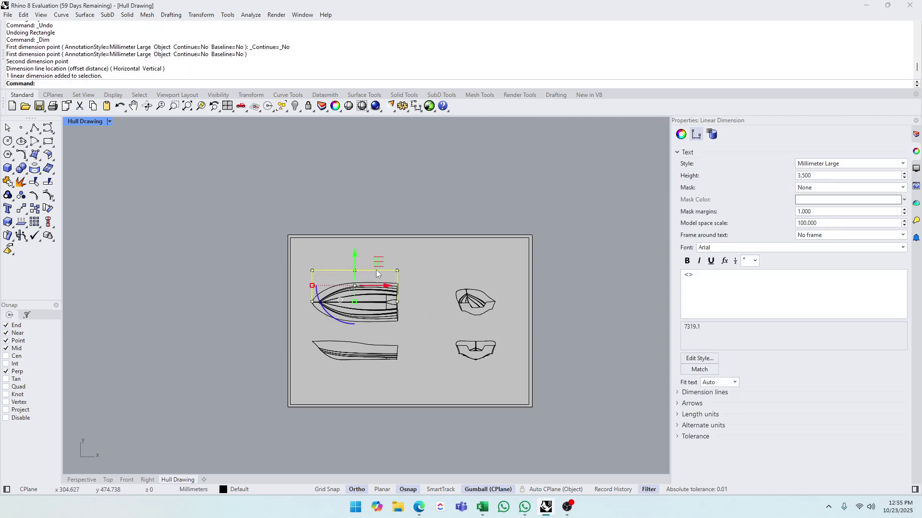
{"action": "left_click", "coordinate": [904, 173]}
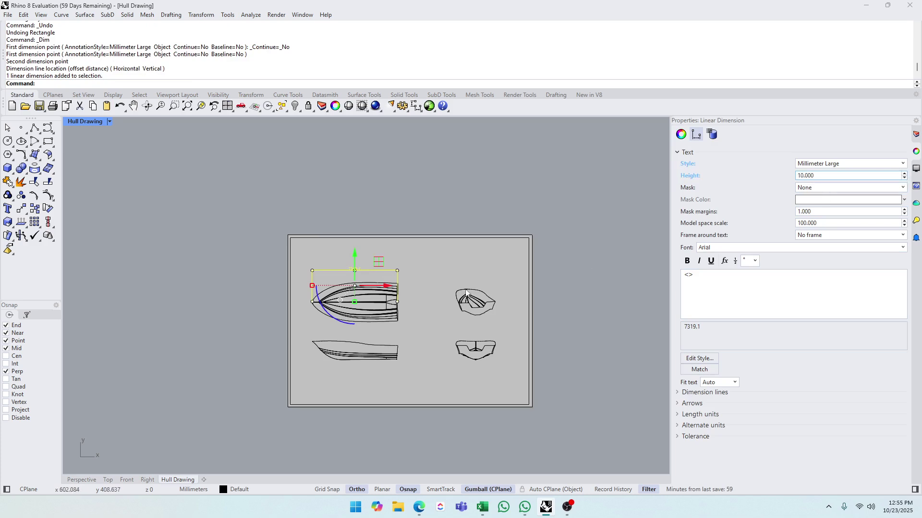
{"action": "left_click", "coordinate": [441, 272]}
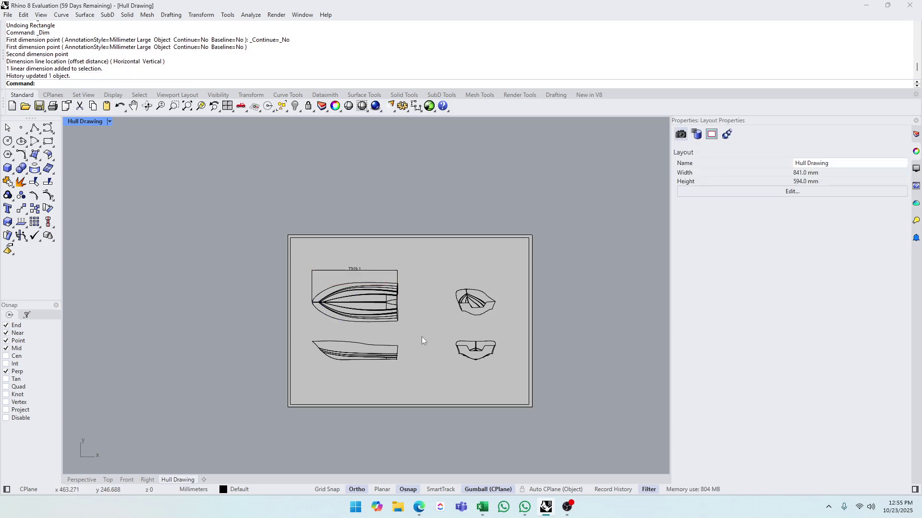
- Draw a vertical polyline on the layout sheet from the bow tip of the plan view down towards the side view
{"action": "left_click", "coordinate": [34, 128]}
{"action": "scroll", "coordinate": [309, 343], "scroll_direction": "up", "scroll_amount": 5}
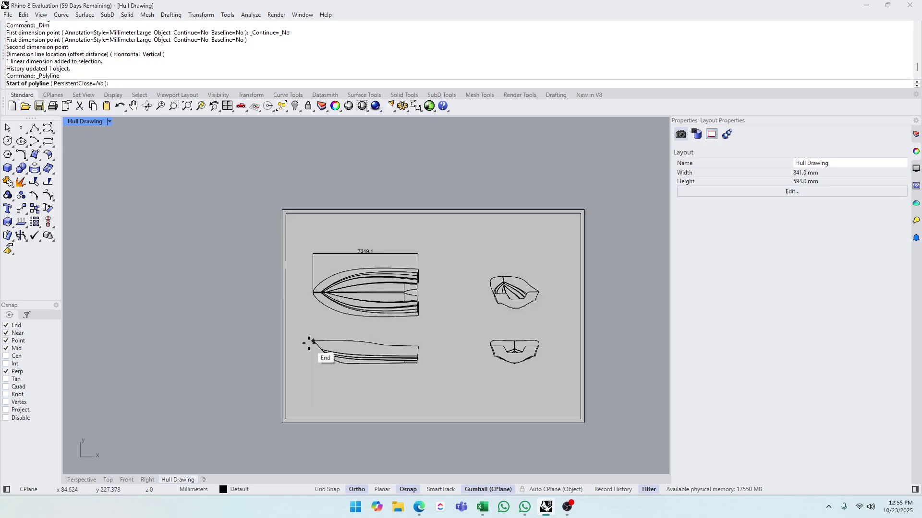
{"action": "left_click", "coordinate": [314, 265]}
{"action": "left_click", "coordinate": [315, 323]}
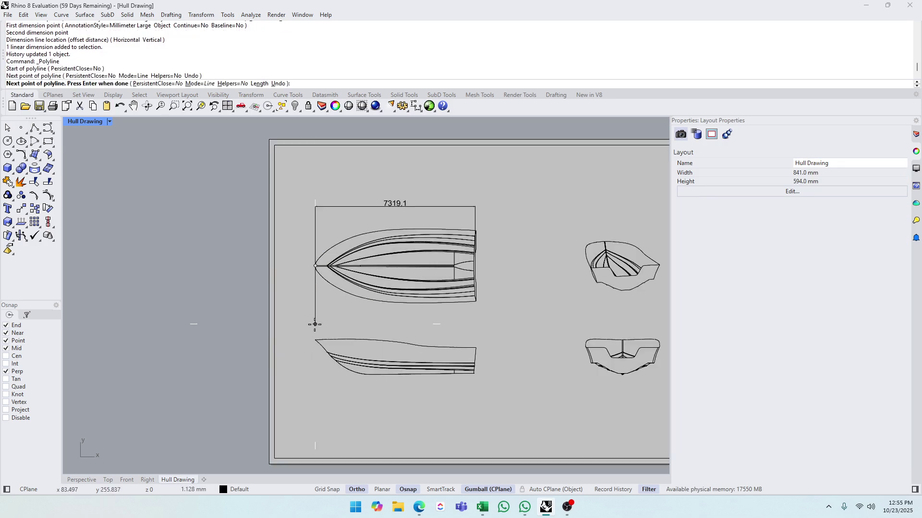
{"action": "key", "text": "Return"}
- Turn on SmartTrack and draw a horizontal polyline below the plan view, from the vertical line across to the stern
{"action": "key", "text": "Return"}
{"action": "scroll", "coordinate": [315, 316], "scroll_direction": "up", "scroll_amount": 4}
{"action": "left_click", "coordinate": [314, 318]}
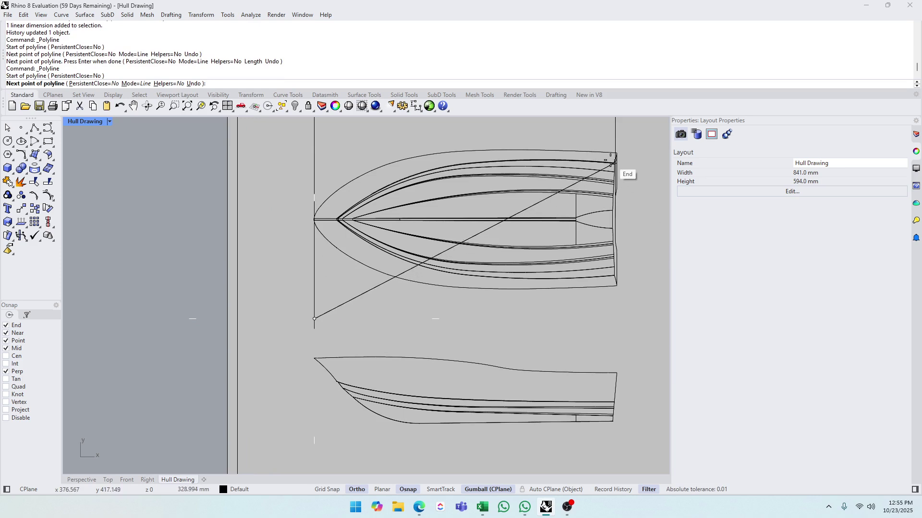
{"action": "left_click", "coordinate": [441, 490]}
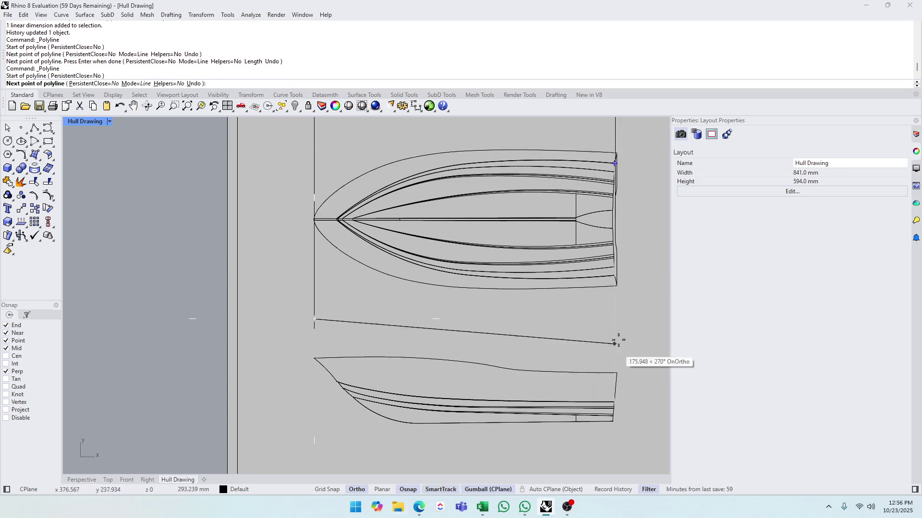
{"action": "left_click", "coordinate": [619, 319]}
{"action": "key", "text": "Return"}
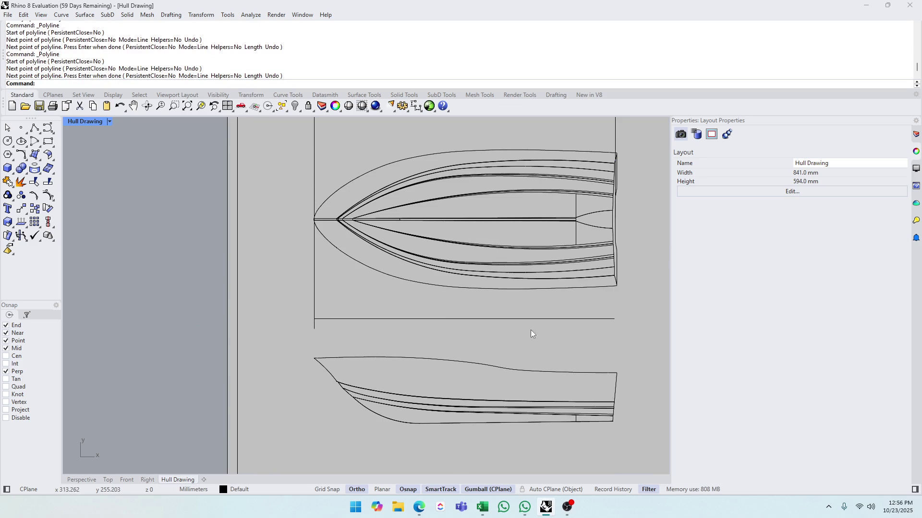
- Delete the vertical line and add a linear dimension to the horizontal line drawn on the sheet
{"action": "left_click", "coordinate": [314, 279]}
{"action": "key", "text": "Delete"}
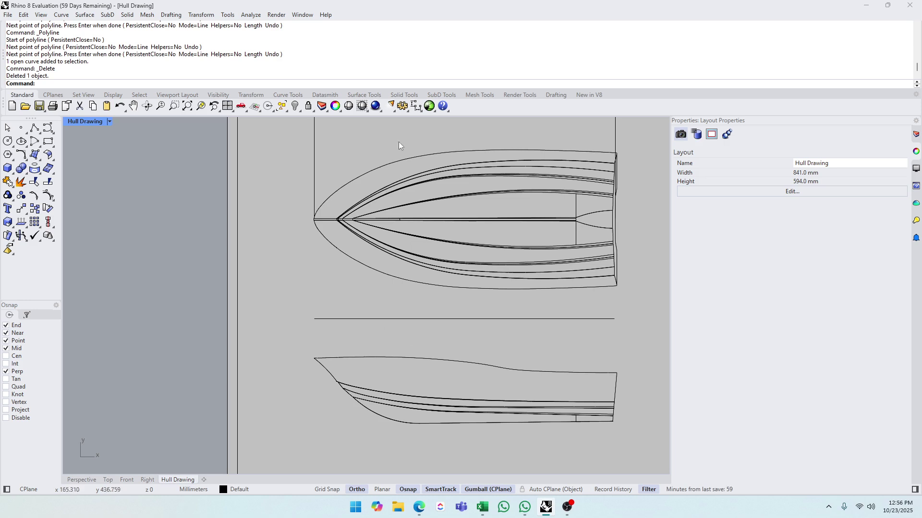
{"action": "left_click", "coordinate": [416, 107]}
{"action": "left_click", "coordinate": [315, 318]}
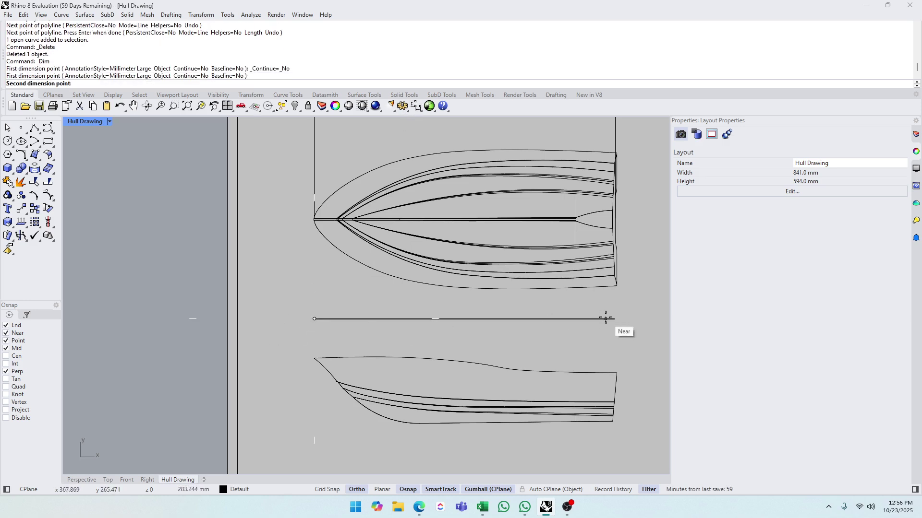
{"action": "left_click", "coordinate": [614, 319]}
{"action": "left_click", "coordinate": [434, 339]}
{"action": "scroll", "coordinate": [434, 350], "scroll_direction": "down", "scroll_amount": 4}
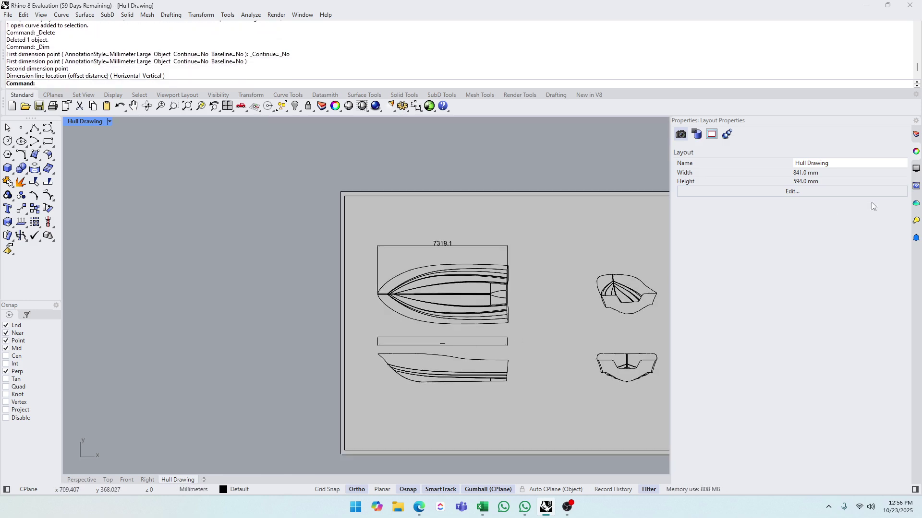
- Check the detail view's scale values and inspect the properties of the dimension below the plan view
{"action": "left_click", "coordinate": [514, 197]}
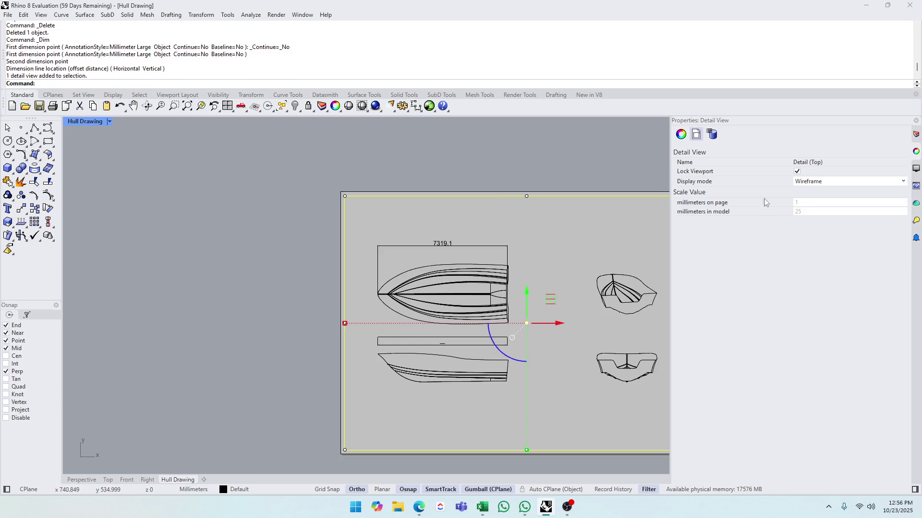
{"action": "left_click", "coordinate": [534, 368]}
{"action": "scroll", "coordinate": [424, 347], "scroll_direction": "up", "scroll_amount": 8}
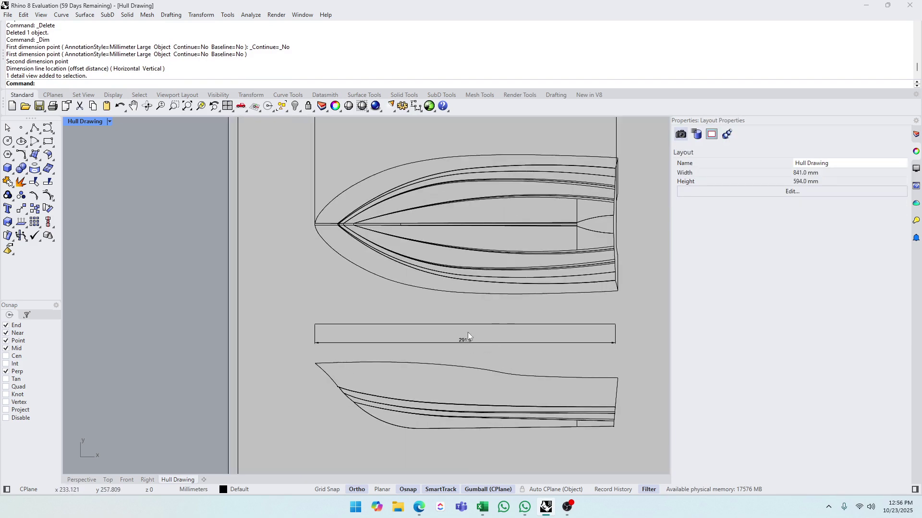
{"action": "right_click_drag", "start_coordinate": [496, 343], "coordinate": [447, 414]}
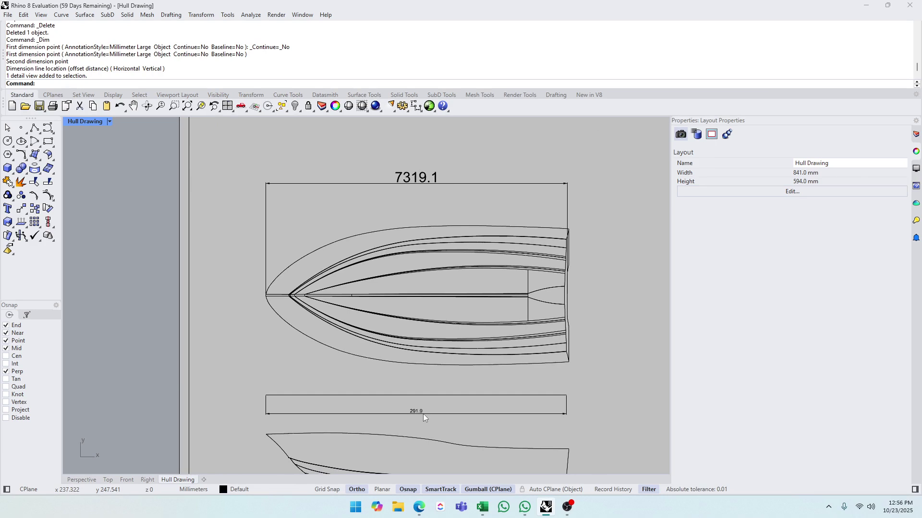
{"action": "left_click", "coordinate": [405, 414]}
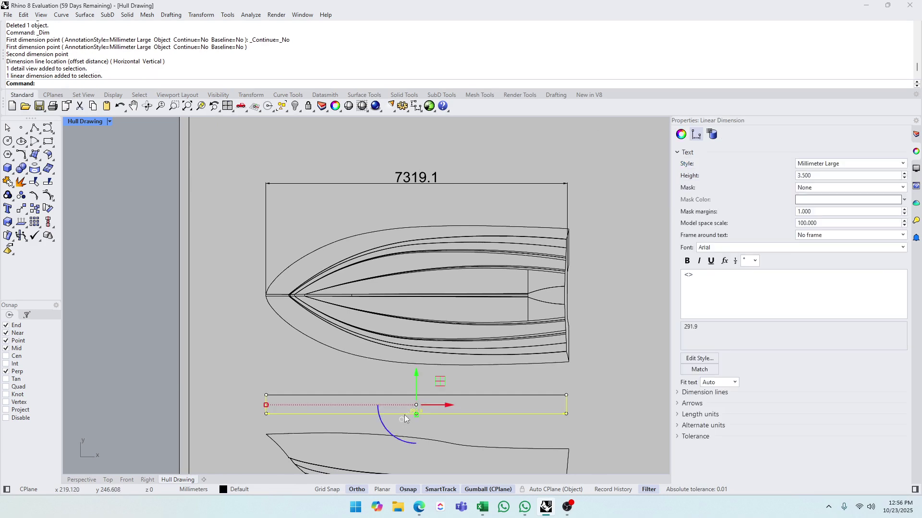
{"action": "left_click", "coordinate": [504, 404]}
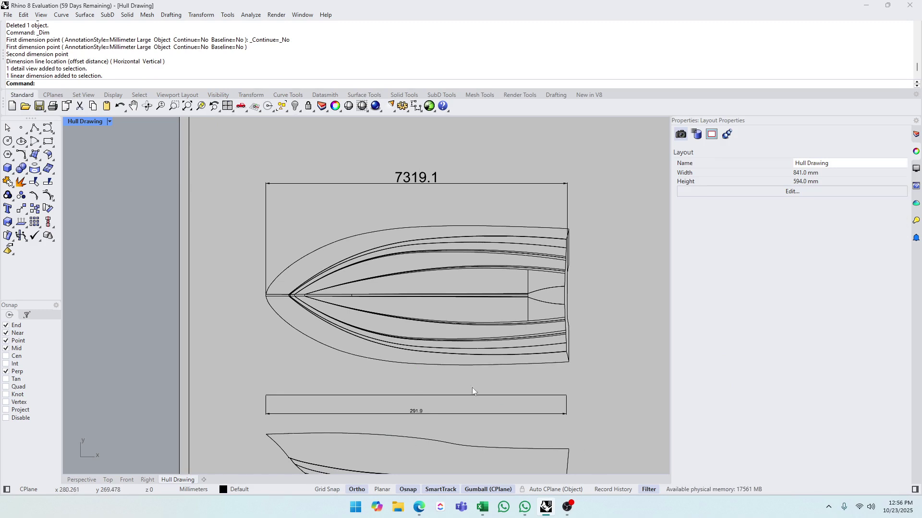
- Undo the lower dimension, the line deletion and both polylines, and return to the layout sheet
{"action": "double_click", "coordinate": [591, 373]}
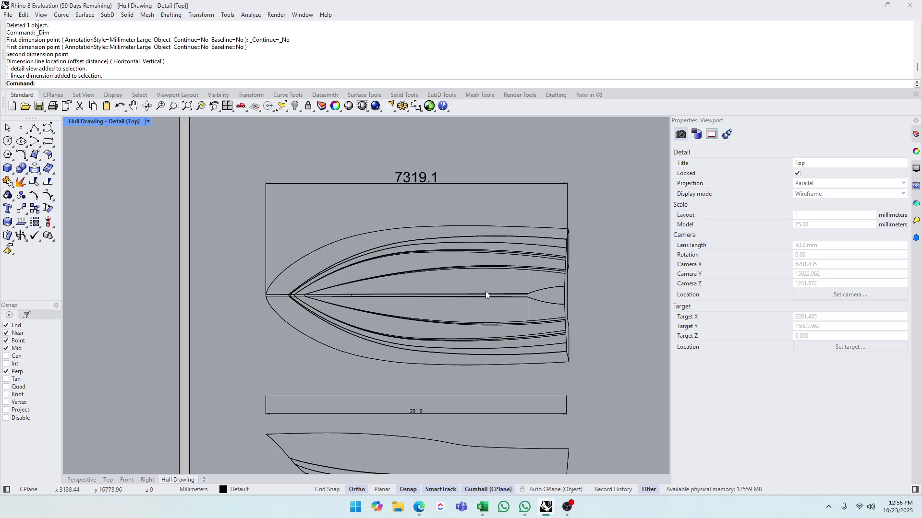
{"action": "key", "text": "ctrl+z"}
{"action": "key", "text": "ctrl+z"}
{"action": "key", "text": "ctrl+z"}
{"action": "key", "text": "ctrl+z"}
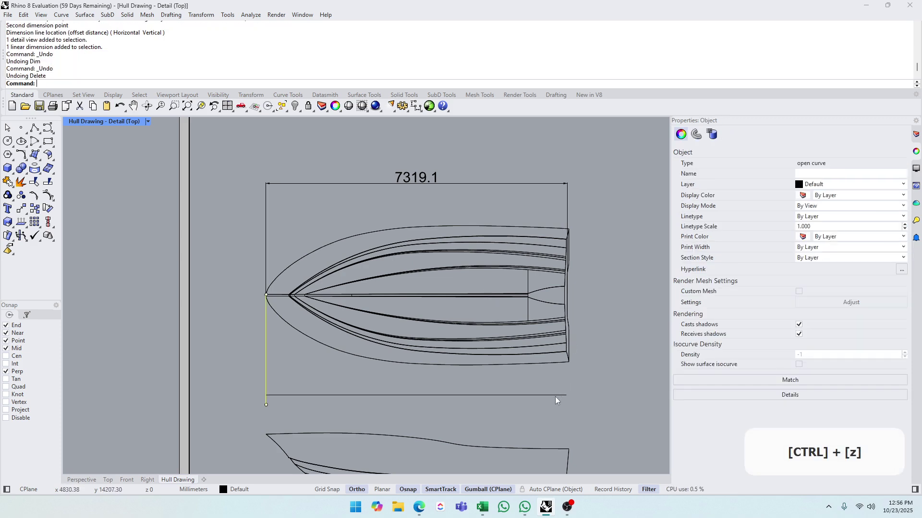
{"action": "double_click", "coordinate": [555, 397]}
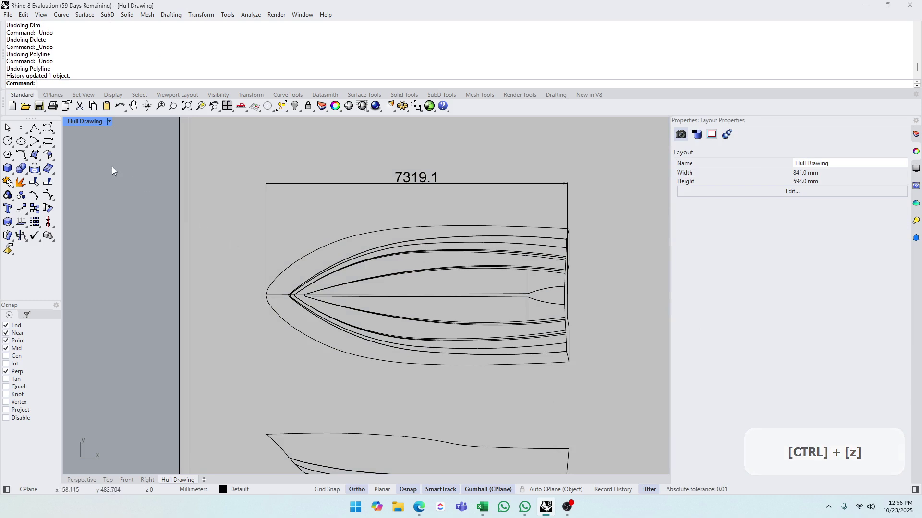
- Activate the Top detail and place a point at the bow tip and another straight below it, under the plan view
{"action": "double_click", "coordinate": [363, 390]}
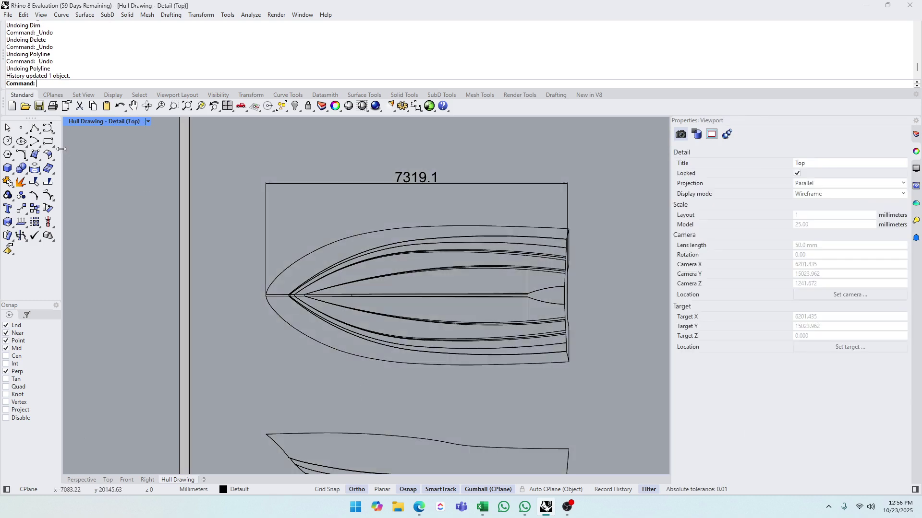
{"action": "left_click", "coordinate": [20, 128]}
{"action": "left_click", "coordinate": [266, 295]}
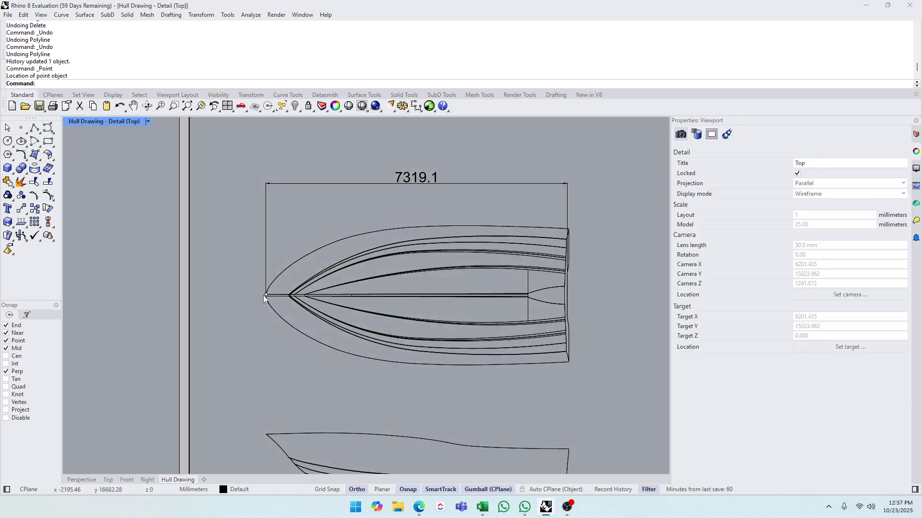
{"action": "right_click", "coordinate": [264, 402]}
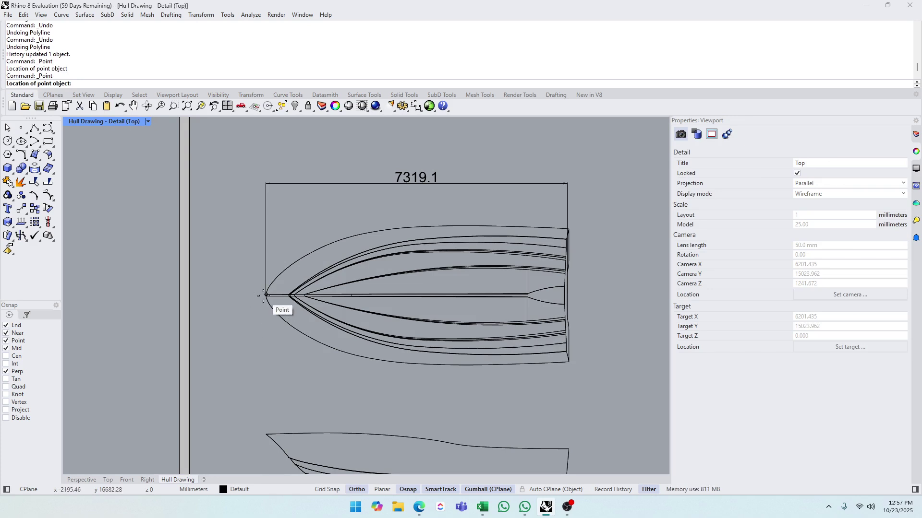
{"action": "left_click", "coordinate": [266, 378]}
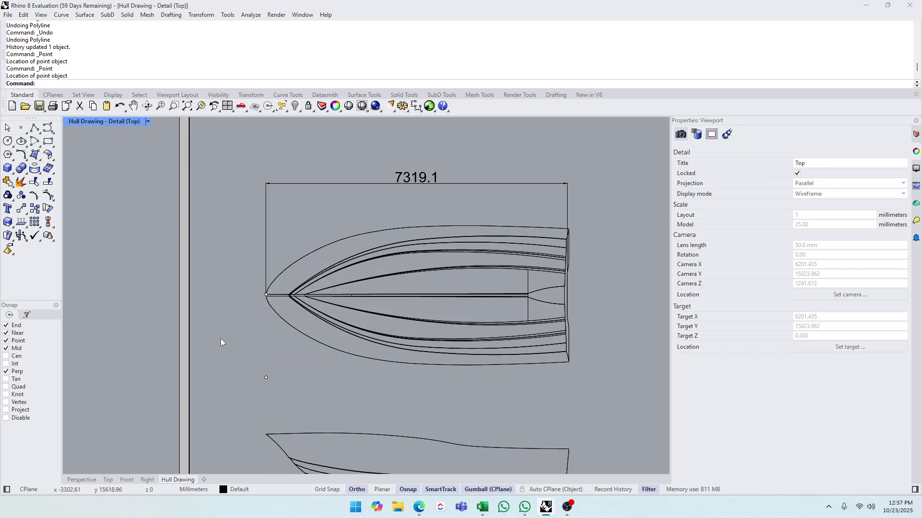
- Inside the detail, draw a short vertical tick at the lower point and a horizontal line about 7458 mm long from the tick's midpoint
{"action": "left_click", "coordinate": [34, 128]}
{"action": "left_click", "coordinate": [267, 378]}
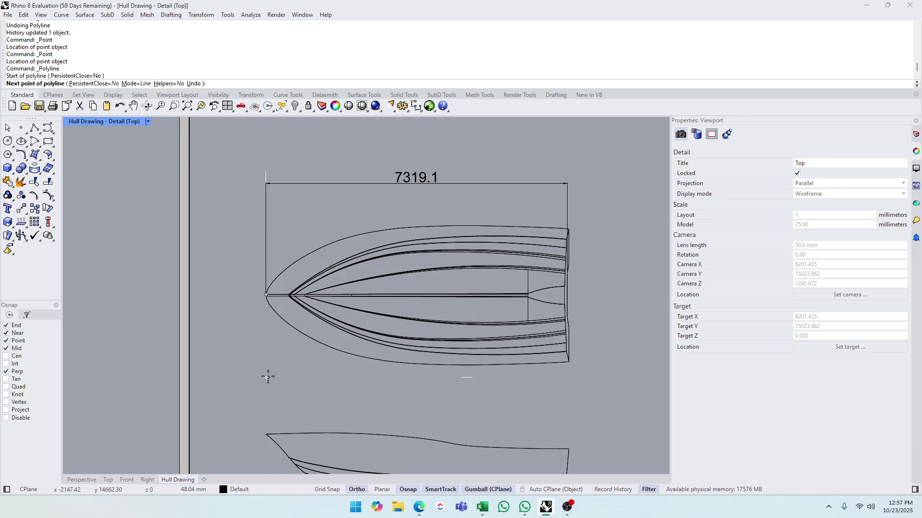
{"action": "left_click", "coordinate": [266, 388]}
{"action": "right_click", "coordinate": [267, 387]}
{"action": "right_click", "coordinate": [267, 384]}
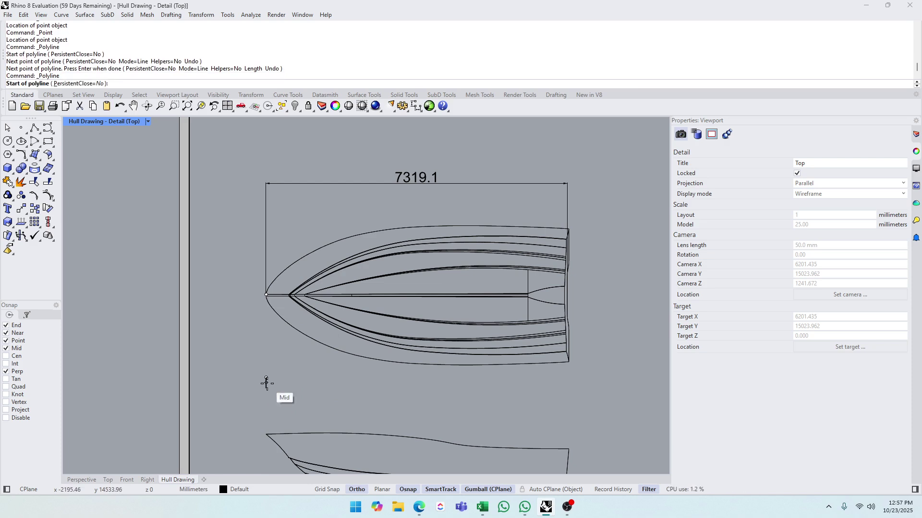
{"action": "left_click", "coordinate": [266, 384]}
{"action": "left_click", "coordinate": [572, 382]}
{"action": "right_click", "coordinate": [572, 381]}
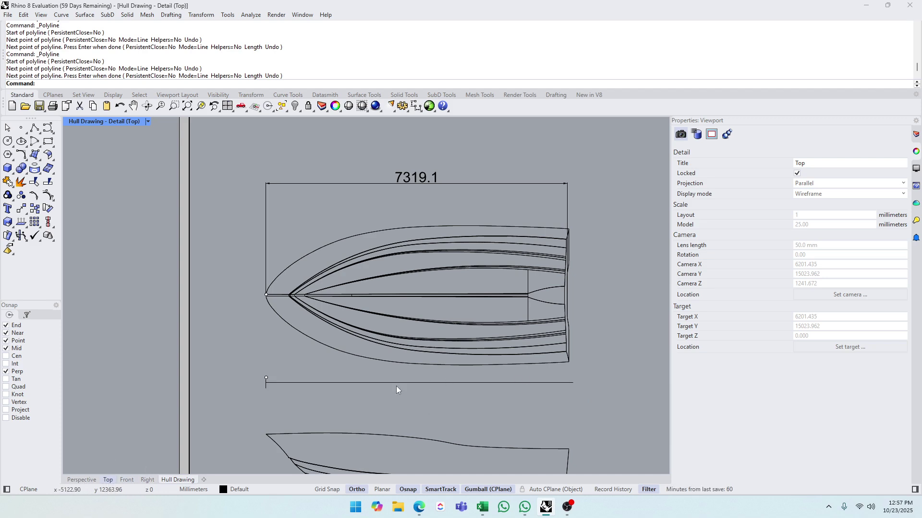
- Examine the new points and lines in the Top model view
{"action": "scroll", "coordinate": [345, 271], "scroll_direction": "down", "scroll_amount": 4}
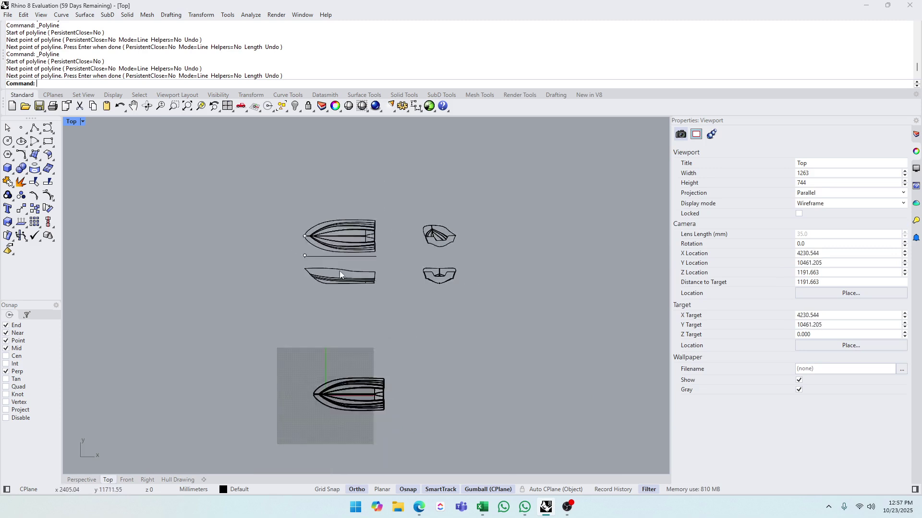
{"action": "scroll", "coordinate": [304, 232], "scroll_direction": "up", "scroll_amount": 12}
{"action": "left_click", "coordinate": [316, 314]}
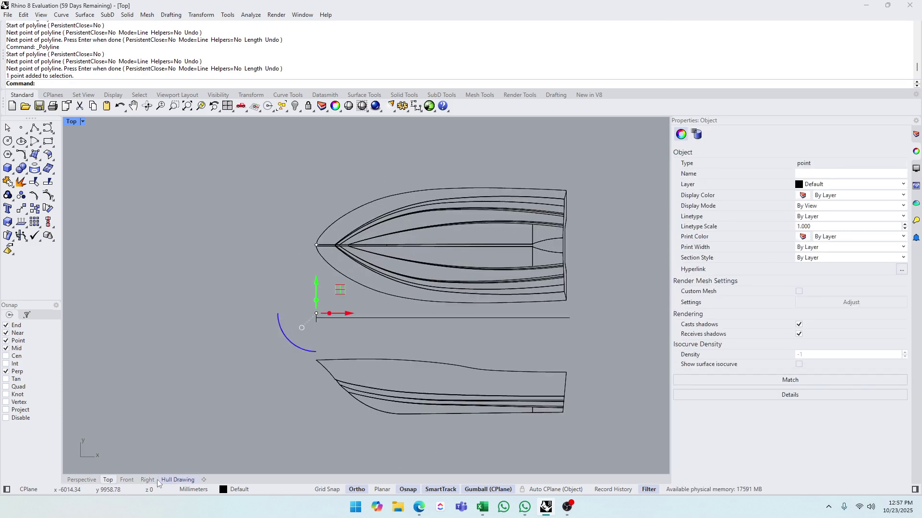
- Return to the Hull Drawing layout and add a linear dimension to the horizontal line below the plan view
{"action": "left_click", "coordinate": [176, 480]}
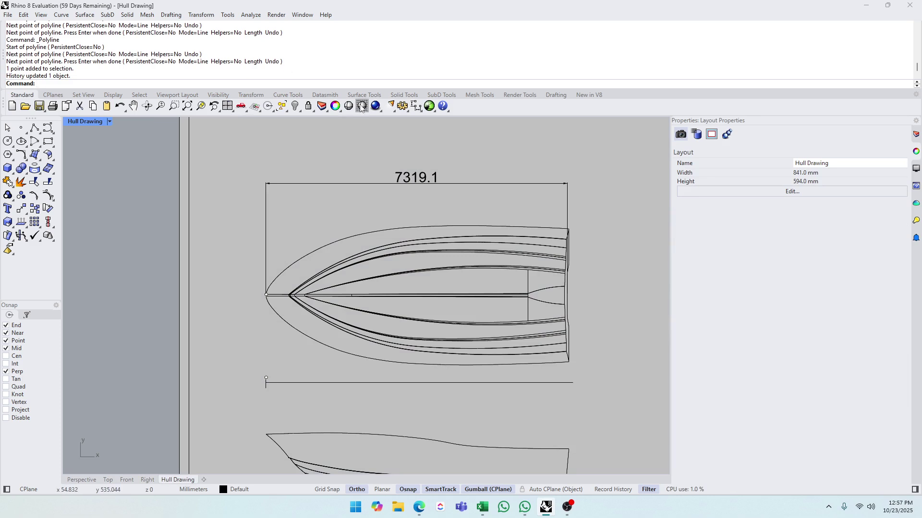
{"action": "left_click", "coordinate": [416, 106]}
{"action": "left_click", "coordinate": [266, 383]}
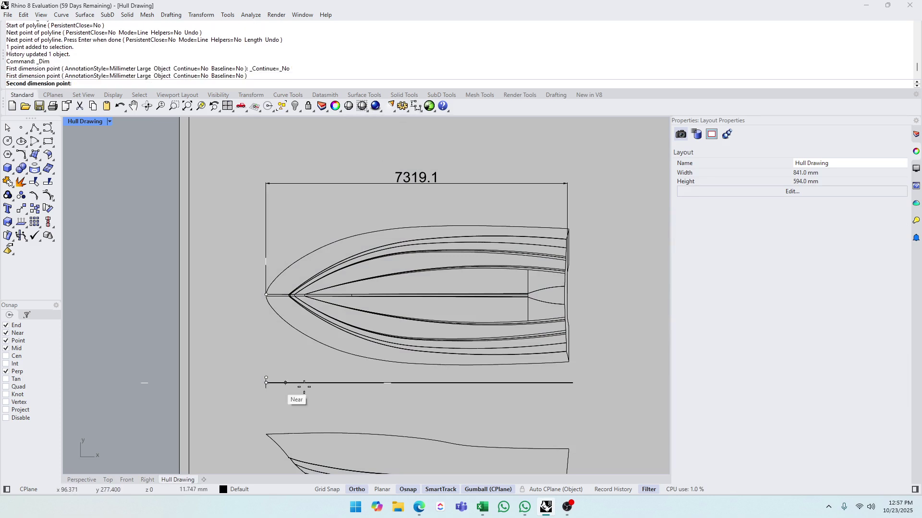
{"action": "left_click", "coordinate": [573, 383]}
{"action": "left_click", "coordinate": [494, 395]}
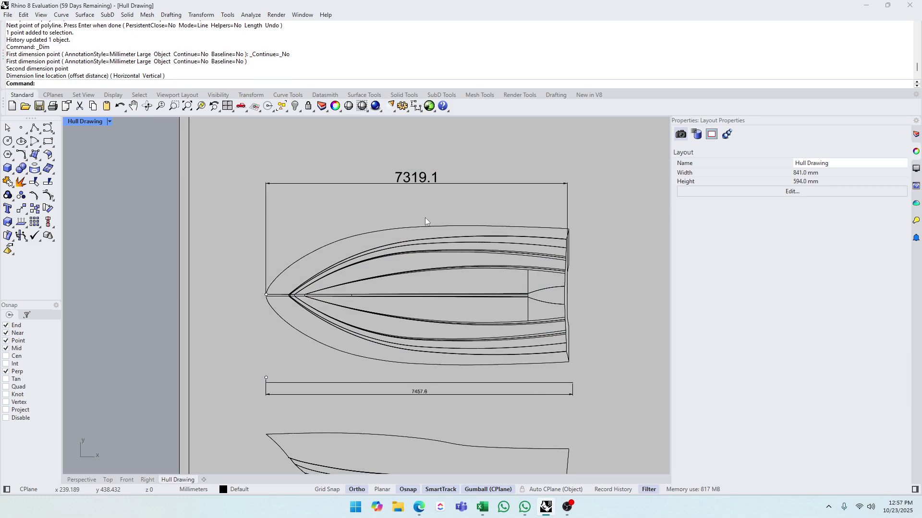
- Increase the text height of the dimension between the plan and side views
{"action": "scroll", "coordinate": [483, 293], "scroll_direction": "down", "scroll_amount": 5}
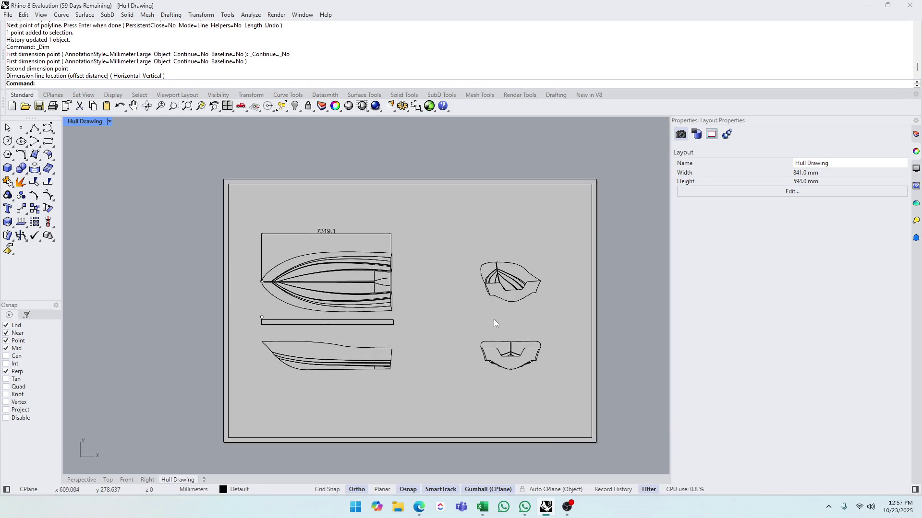
{"action": "scroll", "coordinate": [309, 321], "scroll_direction": "up", "scroll_amount": 3}
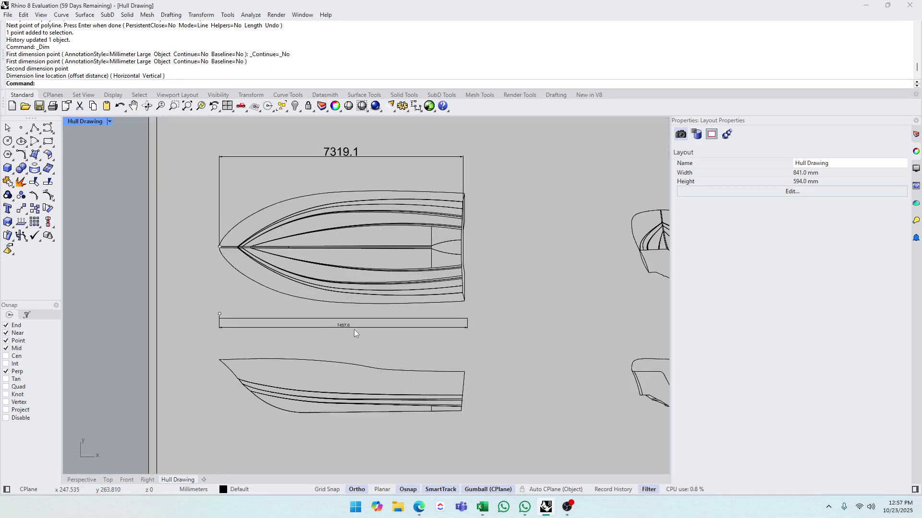
{"action": "left_click", "coordinate": [351, 327]}
{"action": "left_click", "coordinate": [904, 175]}
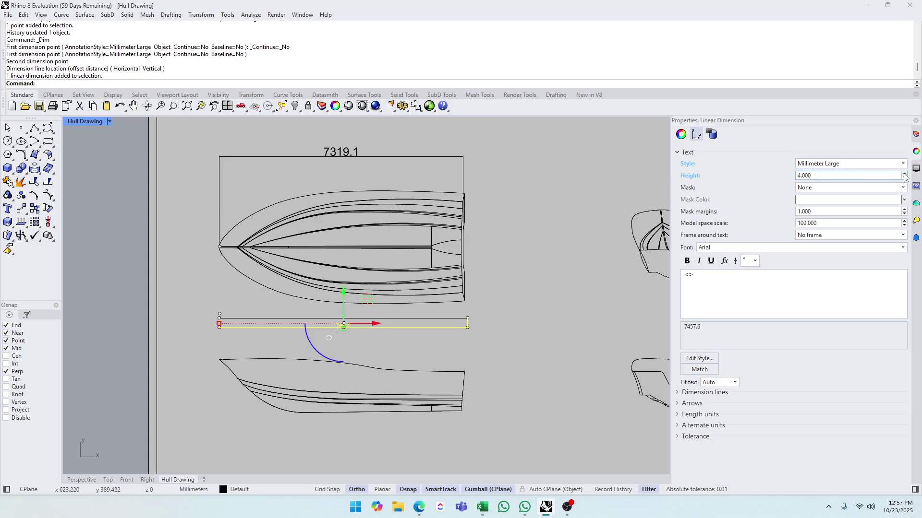
- Check the Top detail's scale values, then activate the detail and return to the layout sheet
{"action": "left_click", "coordinate": [446, 301]}
{"action": "scroll", "coordinate": [446, 301], "scroll_direction": "down", "scroll_amount": 6}
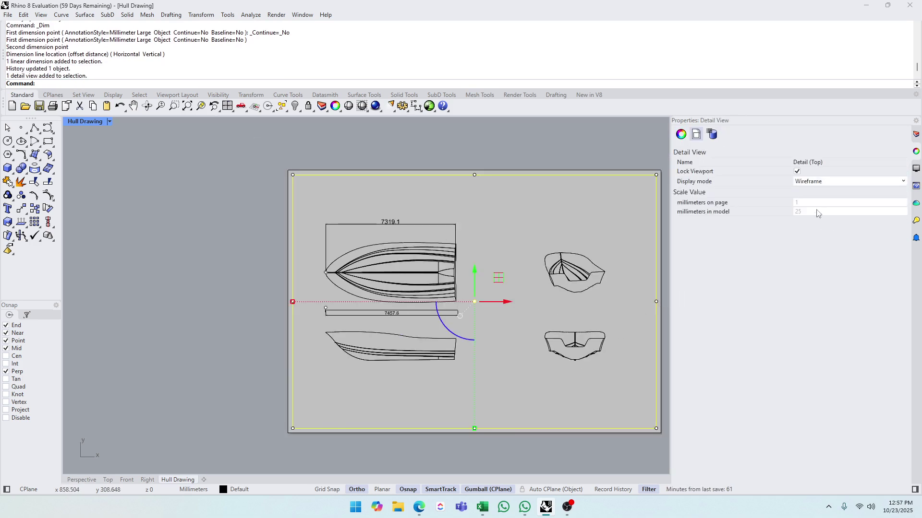
{"action": "double_click", "coordinate": [527, 330]}
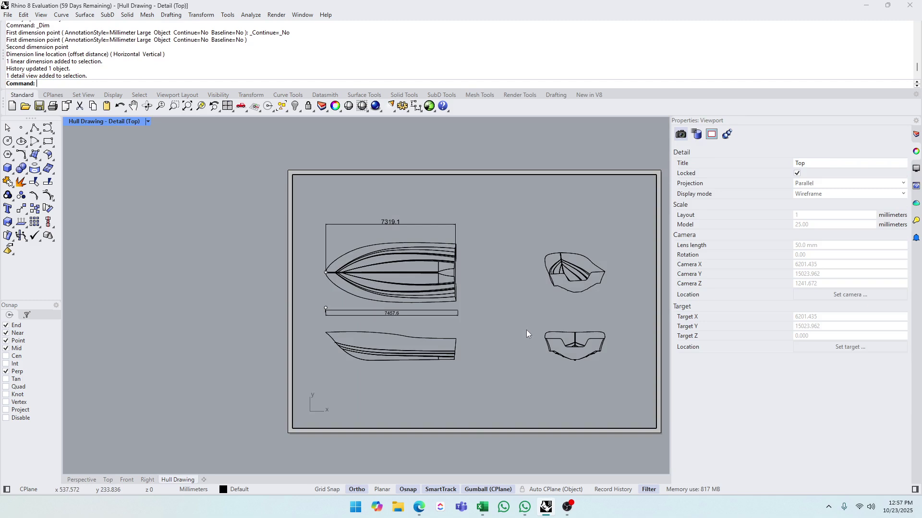
{"action": "double_click", "coordinate": [526, 330]}
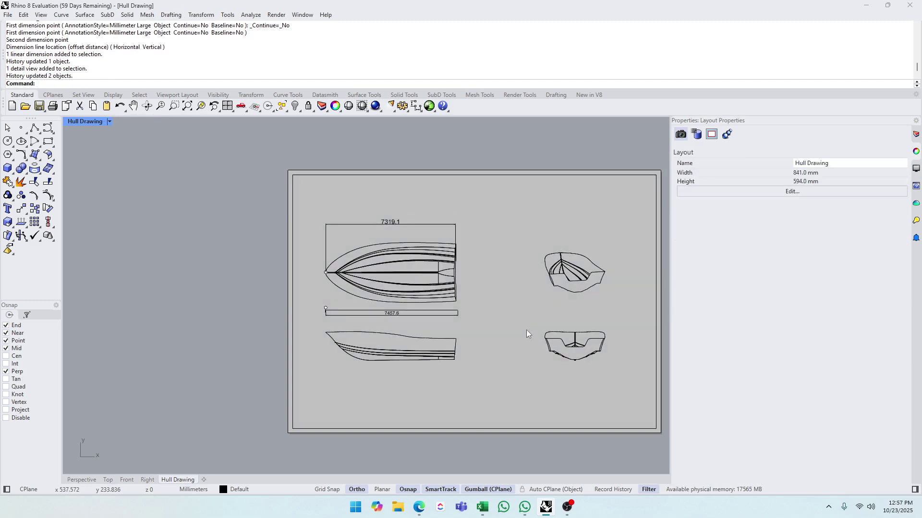
- Check the output and scale settings, then print the A1 layout with Rhino PDF and save the file as Hull Drawing in folder 1
{"action": "key", "text": "ctrl+p"}
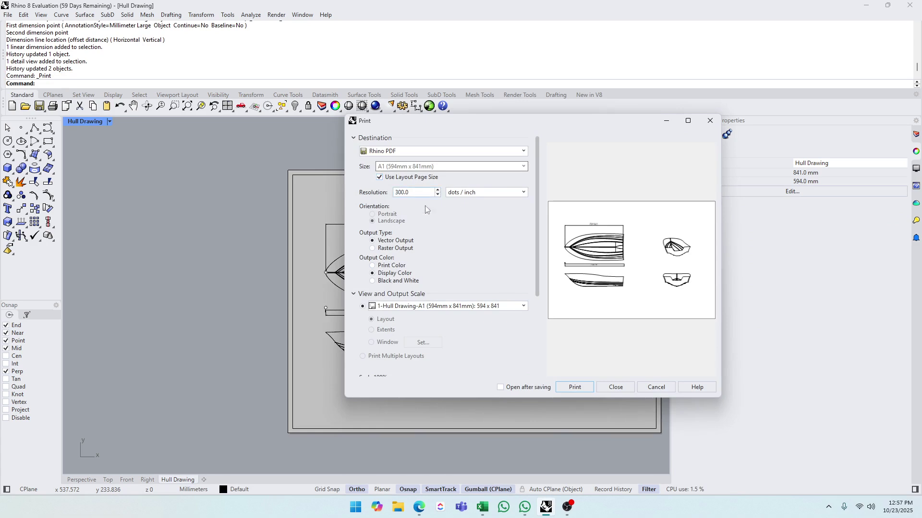
{"action": "scroll", "coordinate": [427, 297], "scroll_direction": "down", "scroll_amount": 3}
{"action": "scroll", "coordinate": [476, 284], "scroll_direction": "up", "scroll_amount": 1}
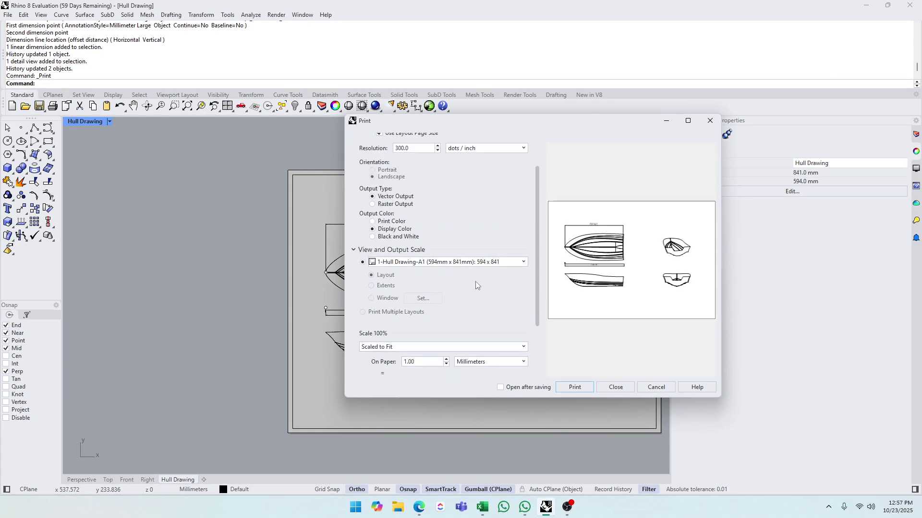
{"action": "scroll", "coordinate": [493, 283], "scroll_direction": "down", "scroll_amount": 3}
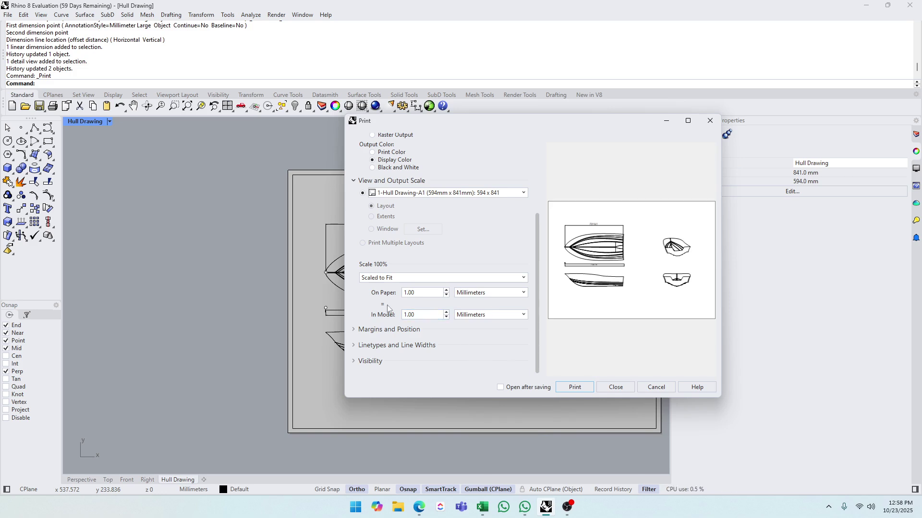
{"action": "left_click", "coordinate": [420, 279]}
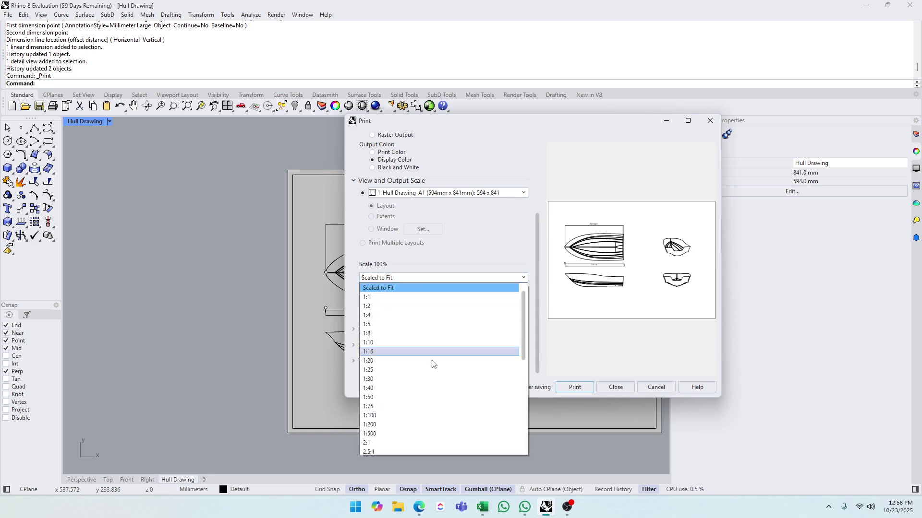
{"action": "left_click", "coordinate": [290, 386]}
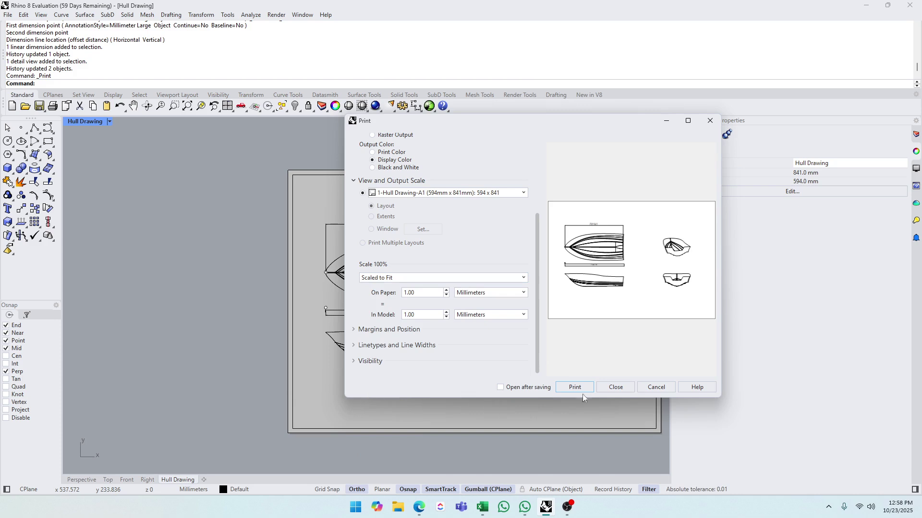
{"action": "scroll", "coordinate": [383, 170], "scroll_direction": "up", "scroll_amount": 3}
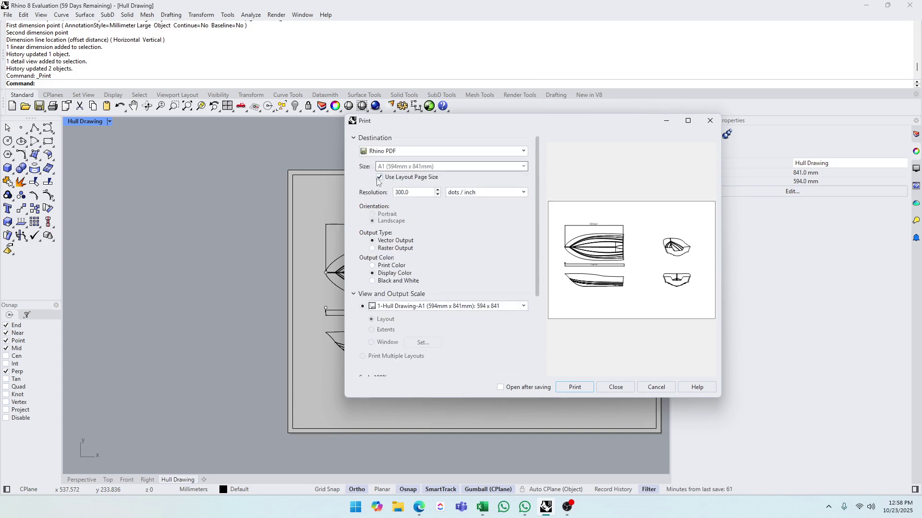
{"action": "left_click", "coordinate": [583, 386]}
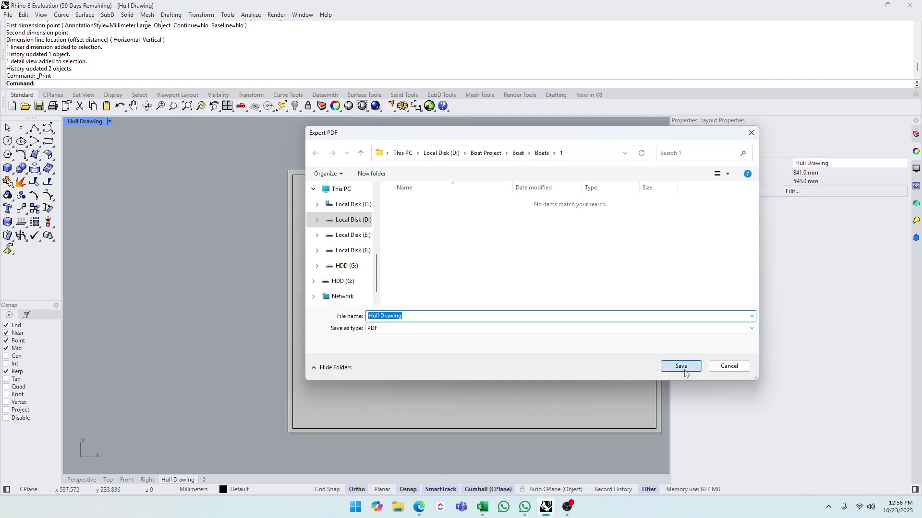
{"action": "left_click", "coordinate": [682, 366]}
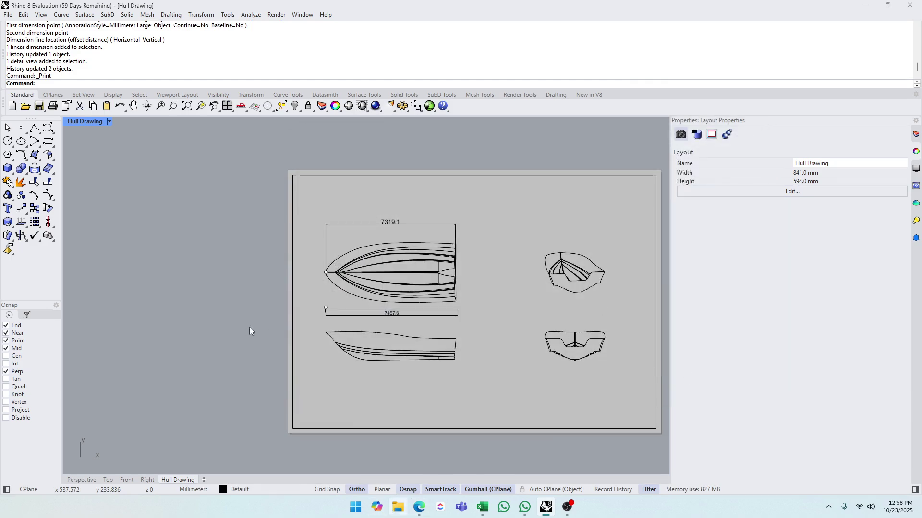
{"action": "scroll", "coordinate": [471, 317], "scroll_direction": "down", "scroll_amount": 3}
{"action": "scroll", "coordinate": [505, 321], "scroll_direction": "up", "scroll_amount": 4}
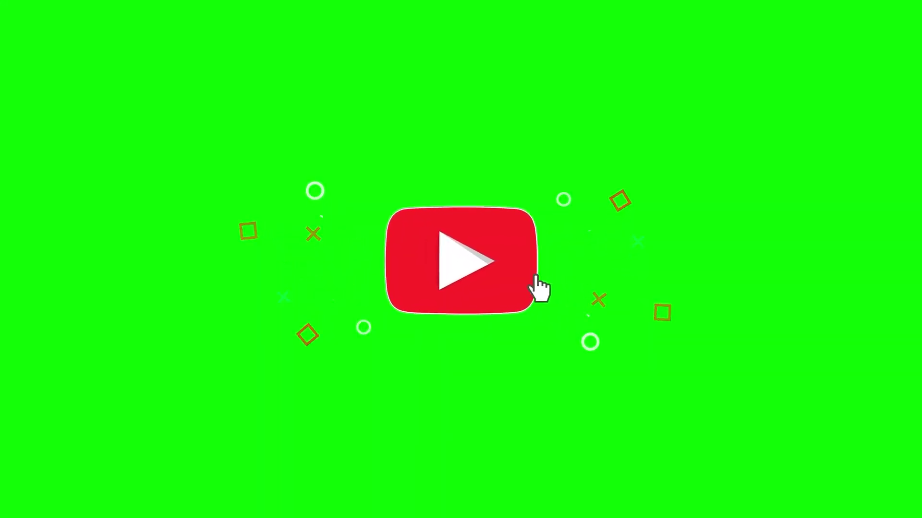